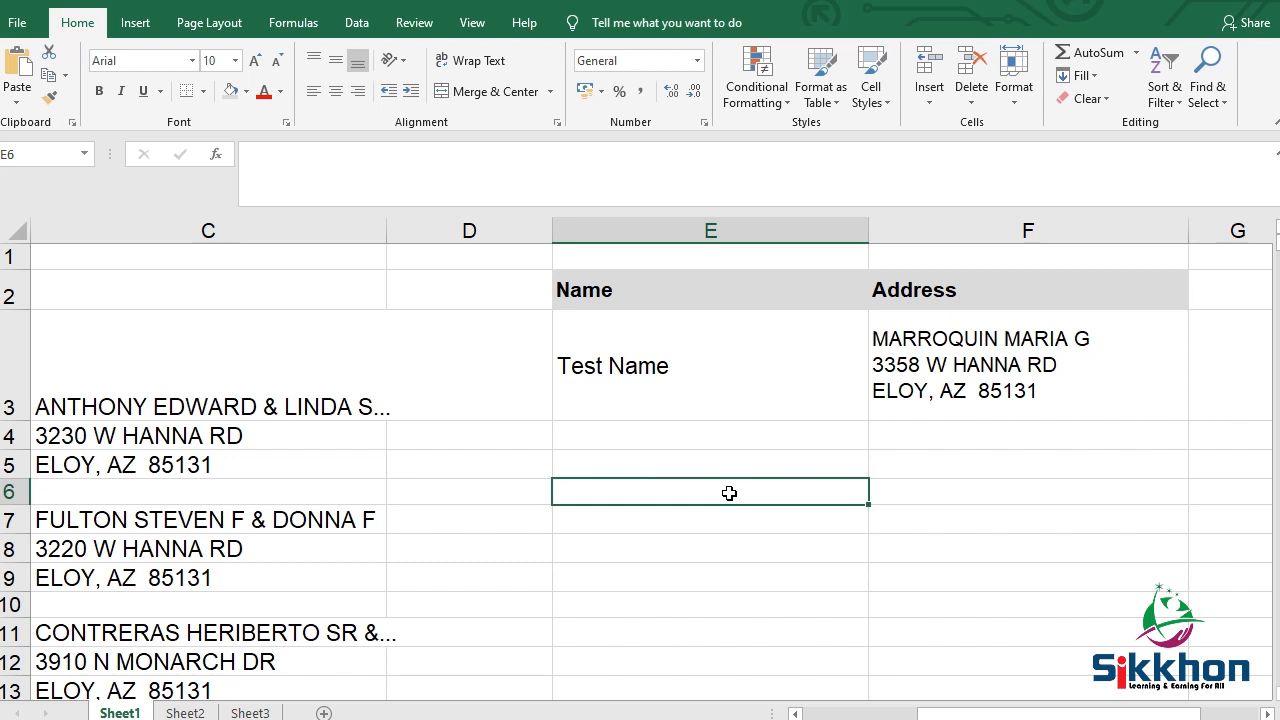
- Enter "ut" in cell E6 and narrow column C so its long names extend past the column edge
key(Return)
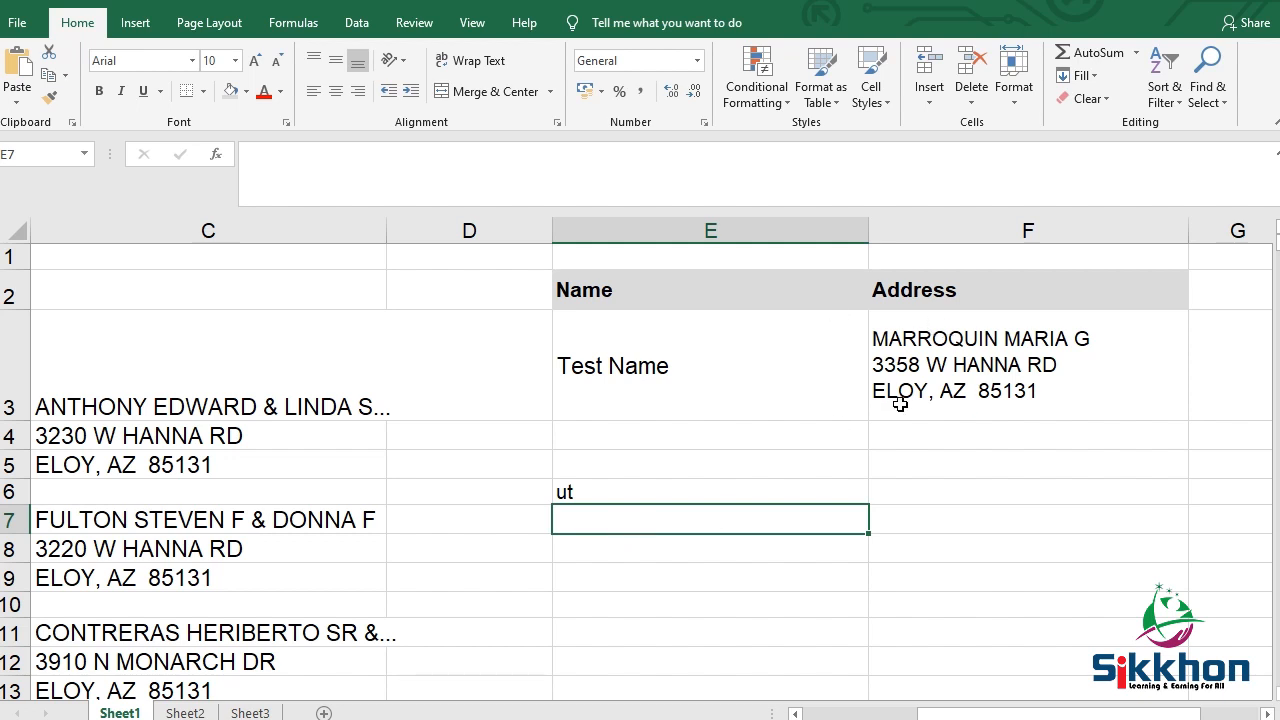
drag(1017, 713, 960, 713)
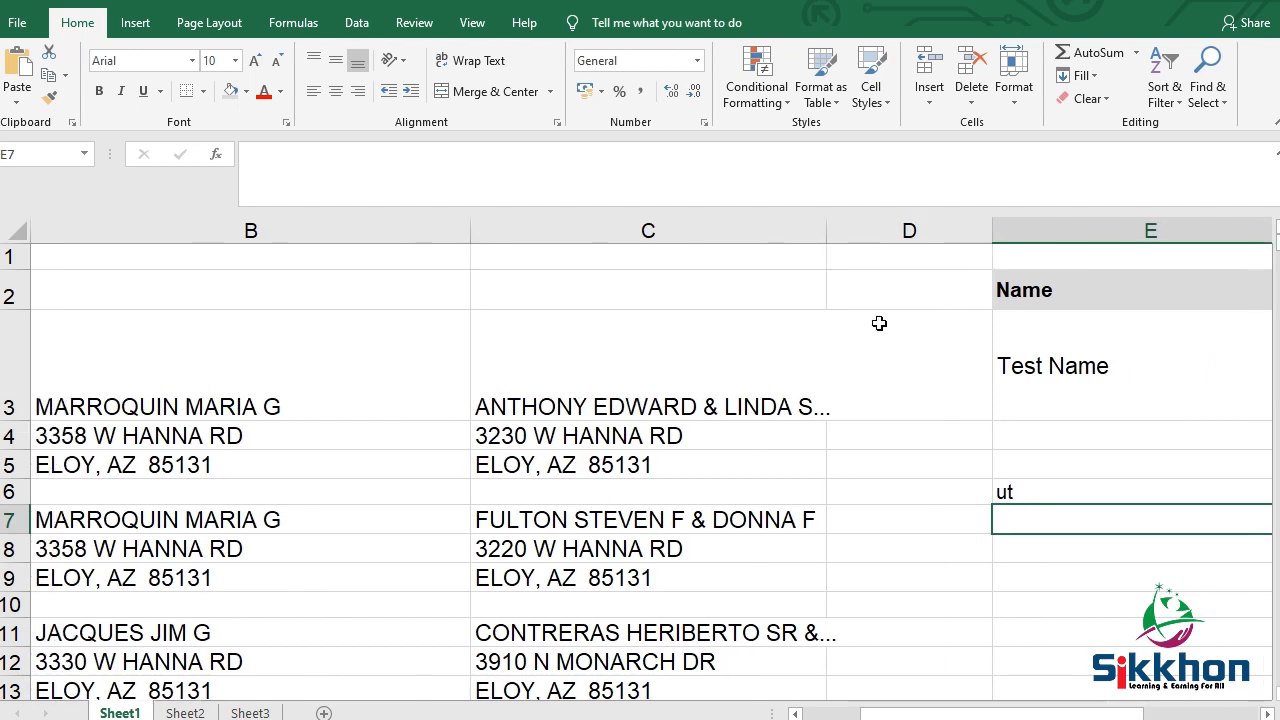
drag(826, 237, 761, 244)
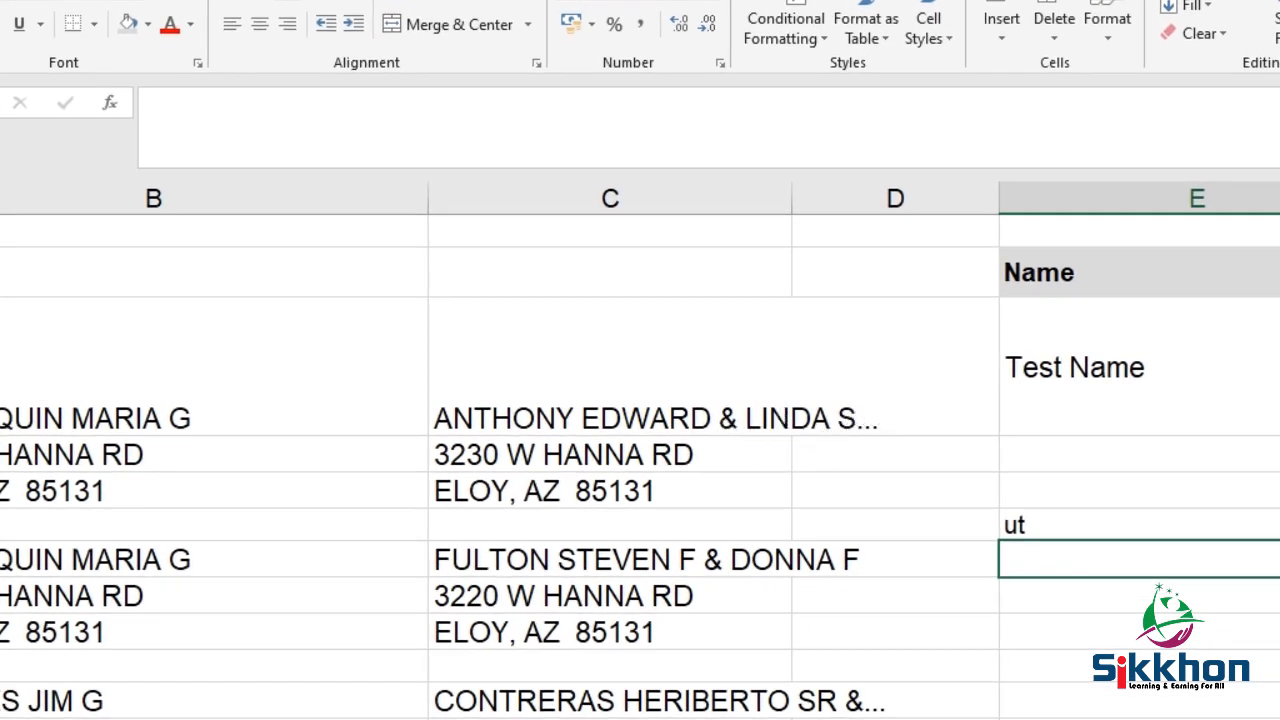
scroll(1262, 470, right, 5)
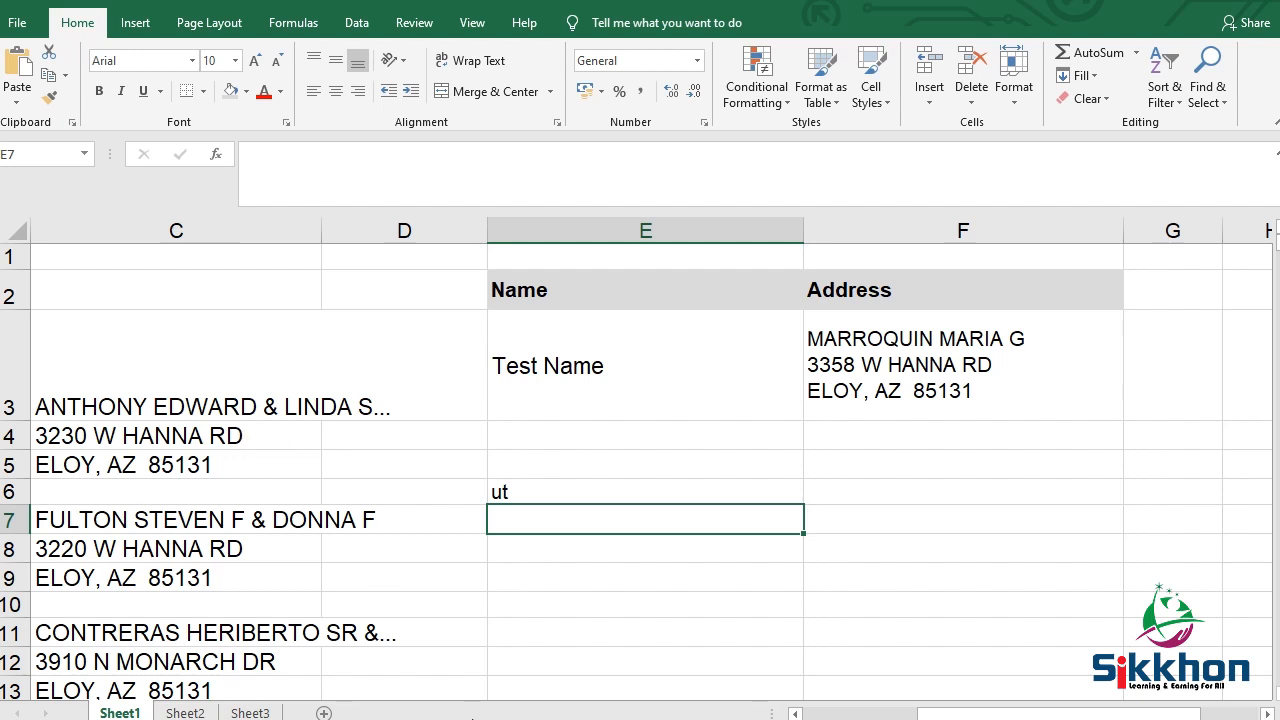
drag(1038, 714, 972, 714)
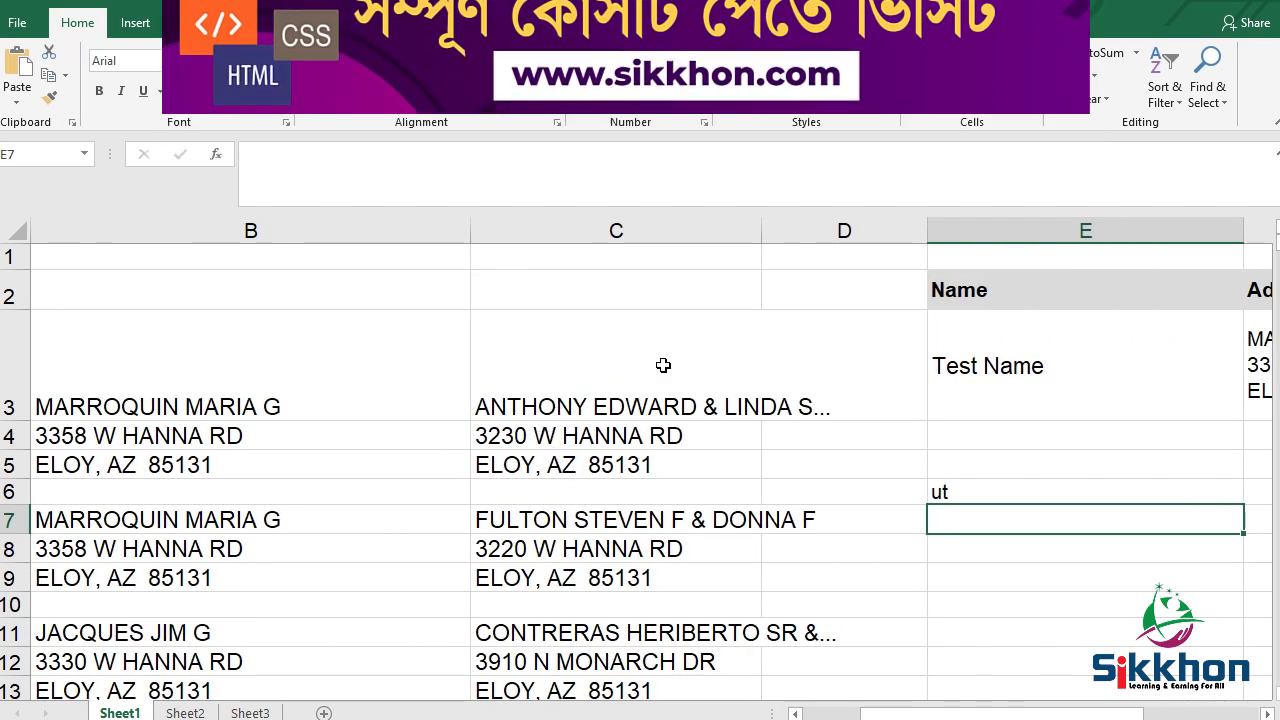
drag(760, 237, 700, 237)
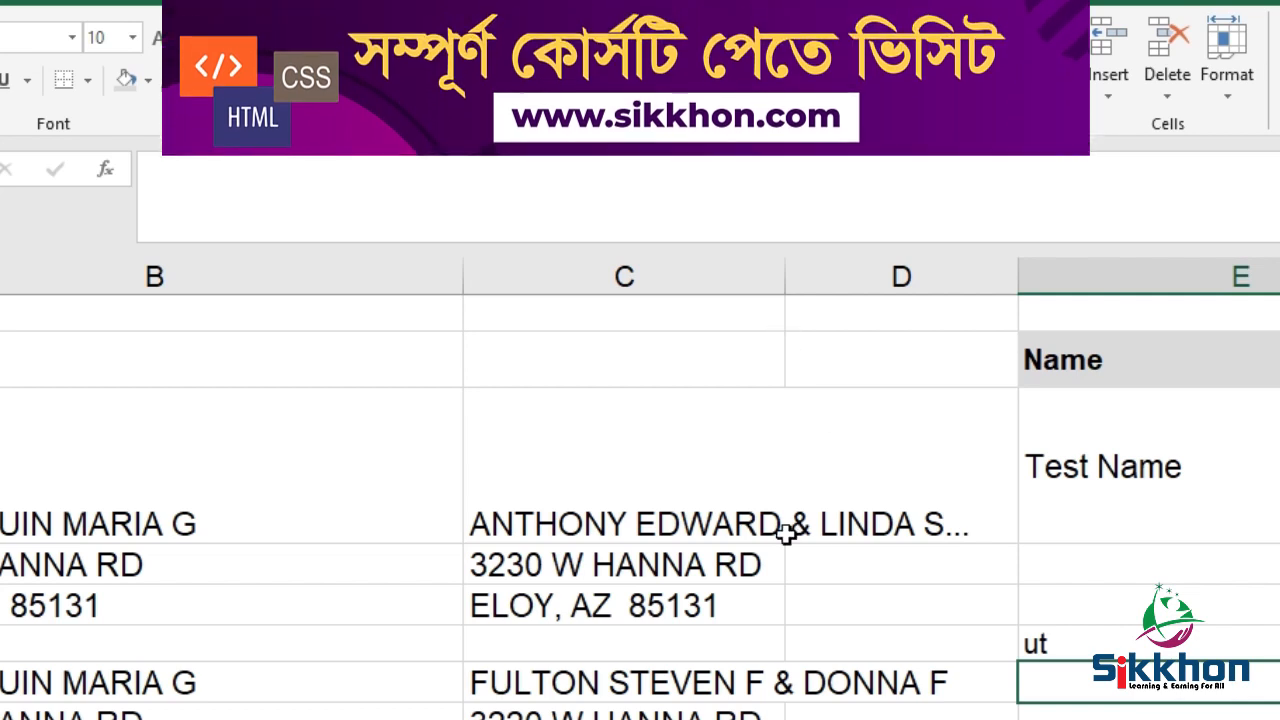
- Enter "guhui" in cell D3, next to the long name in column C
click(966, 492)
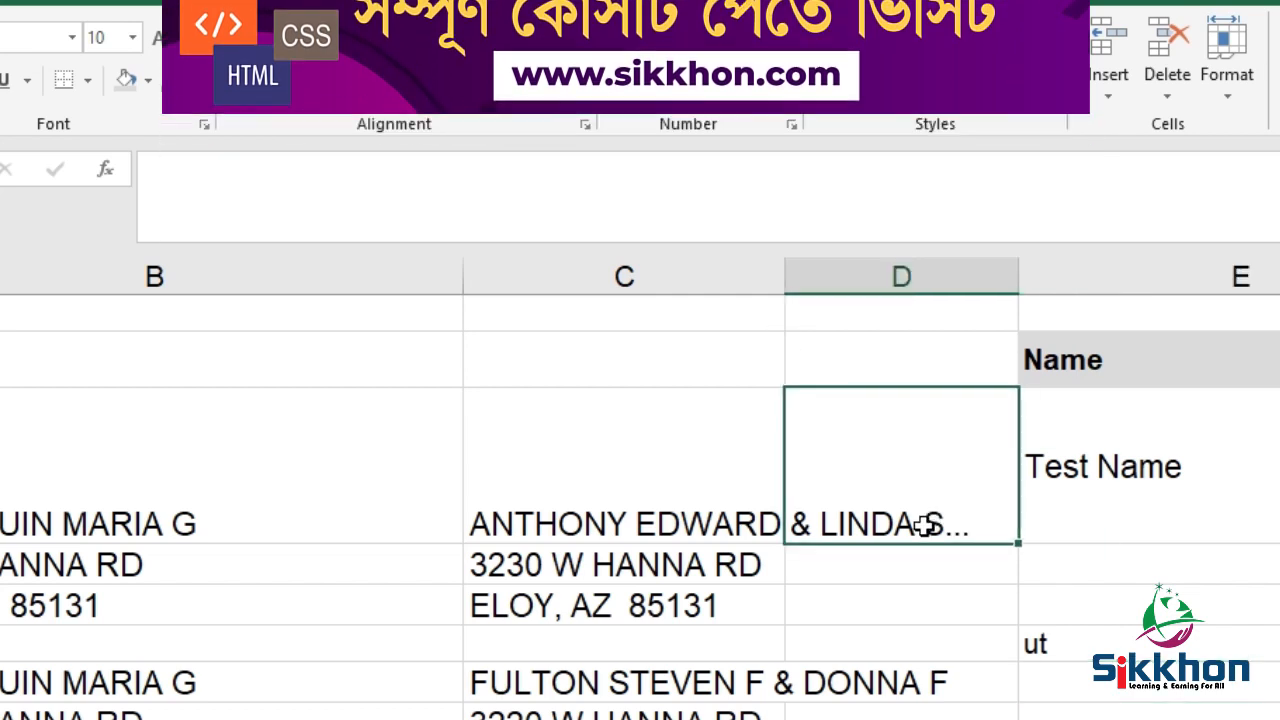
double_click(922, 528)
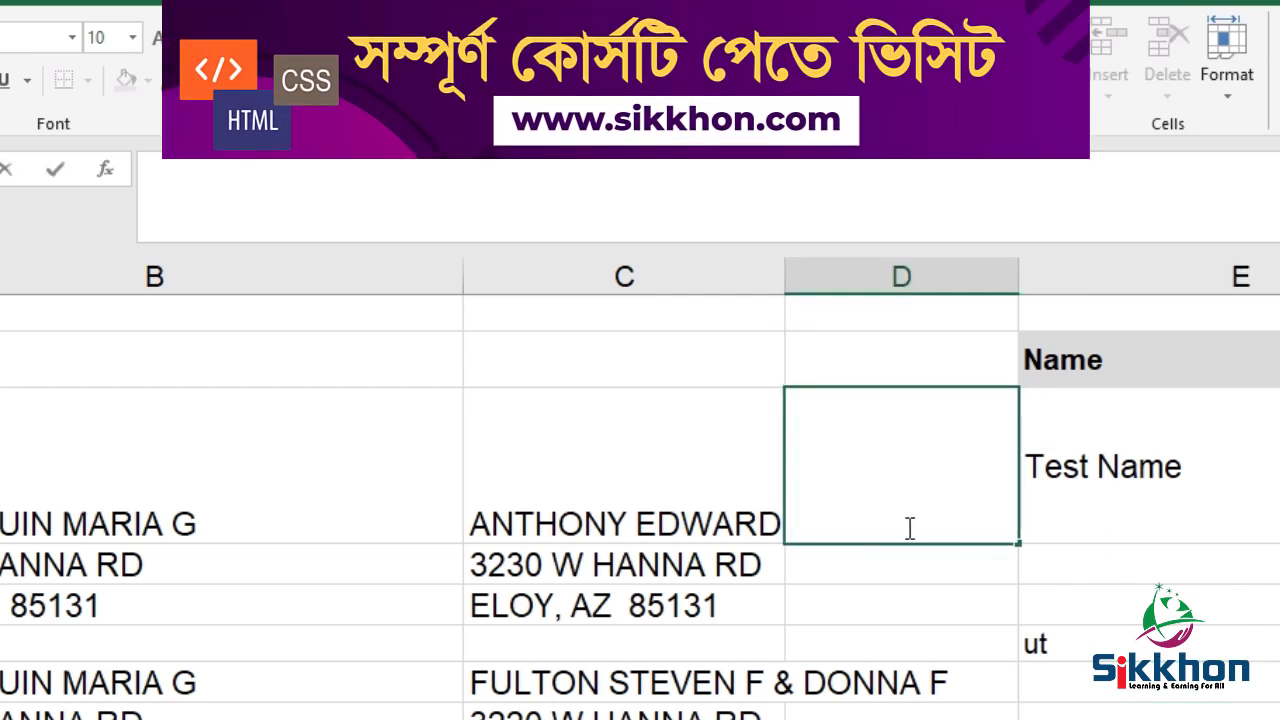
text(guhui)
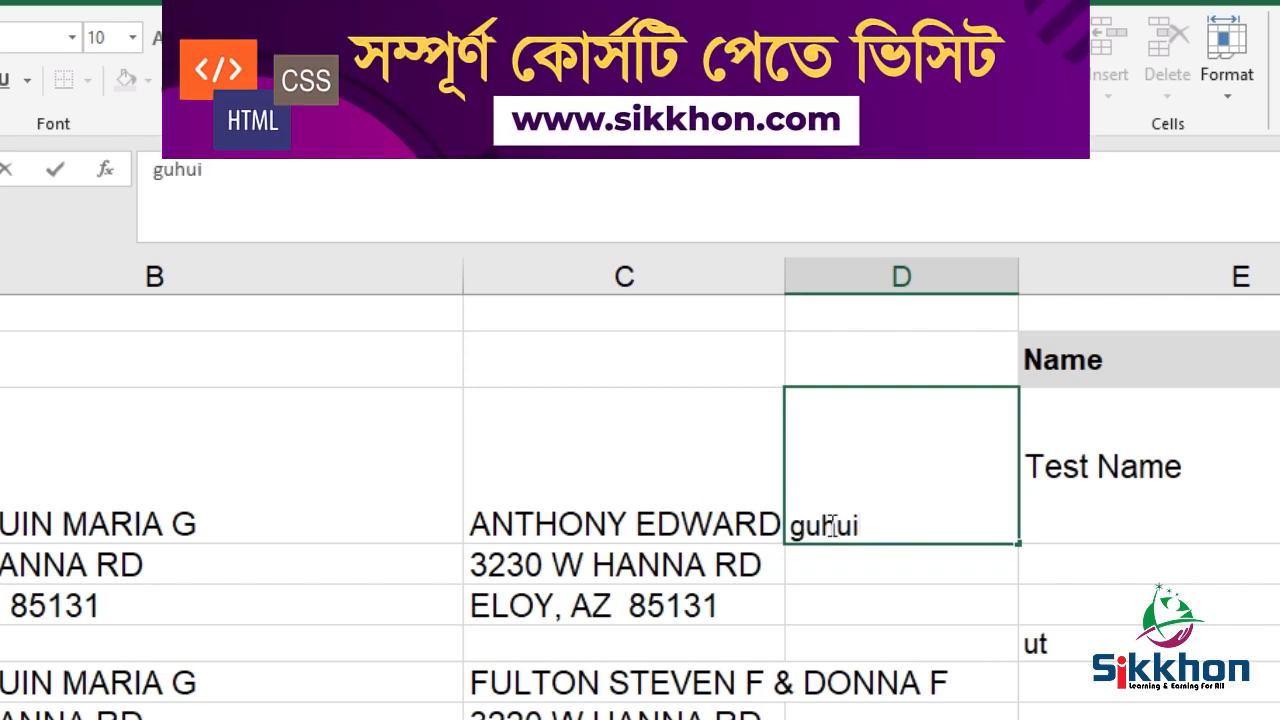
click(706, 512)
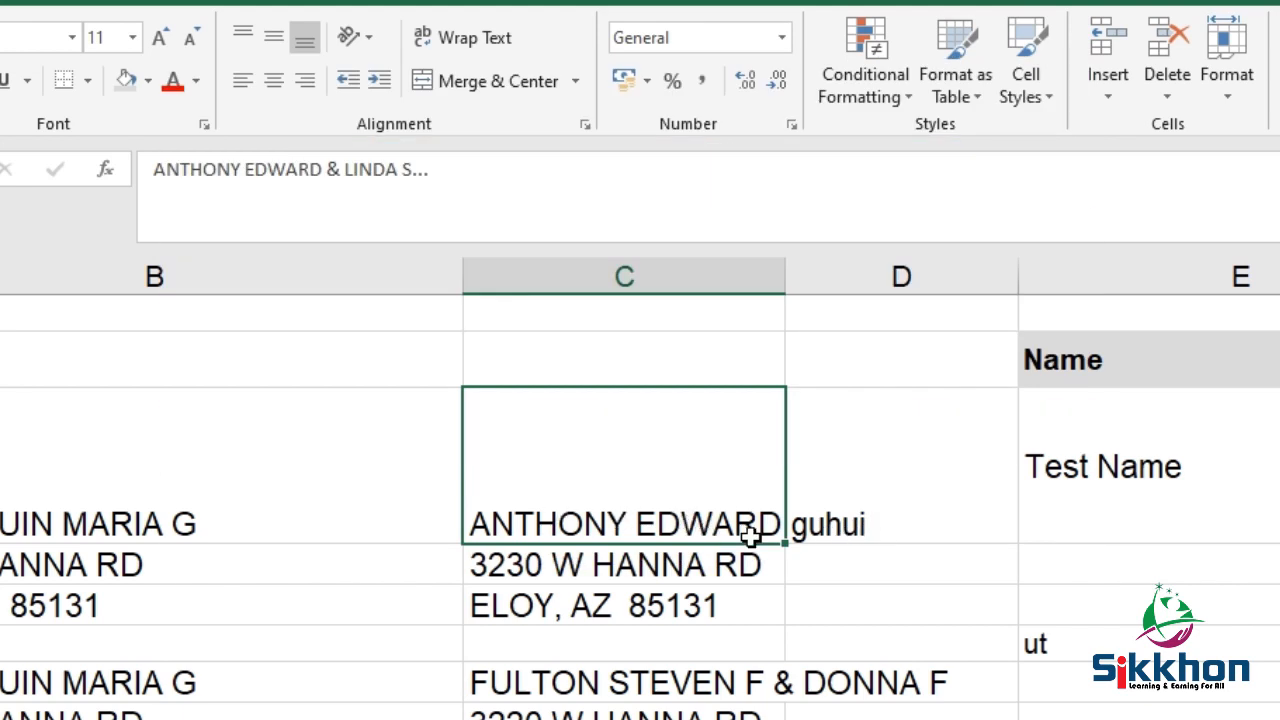
click(700, 568)
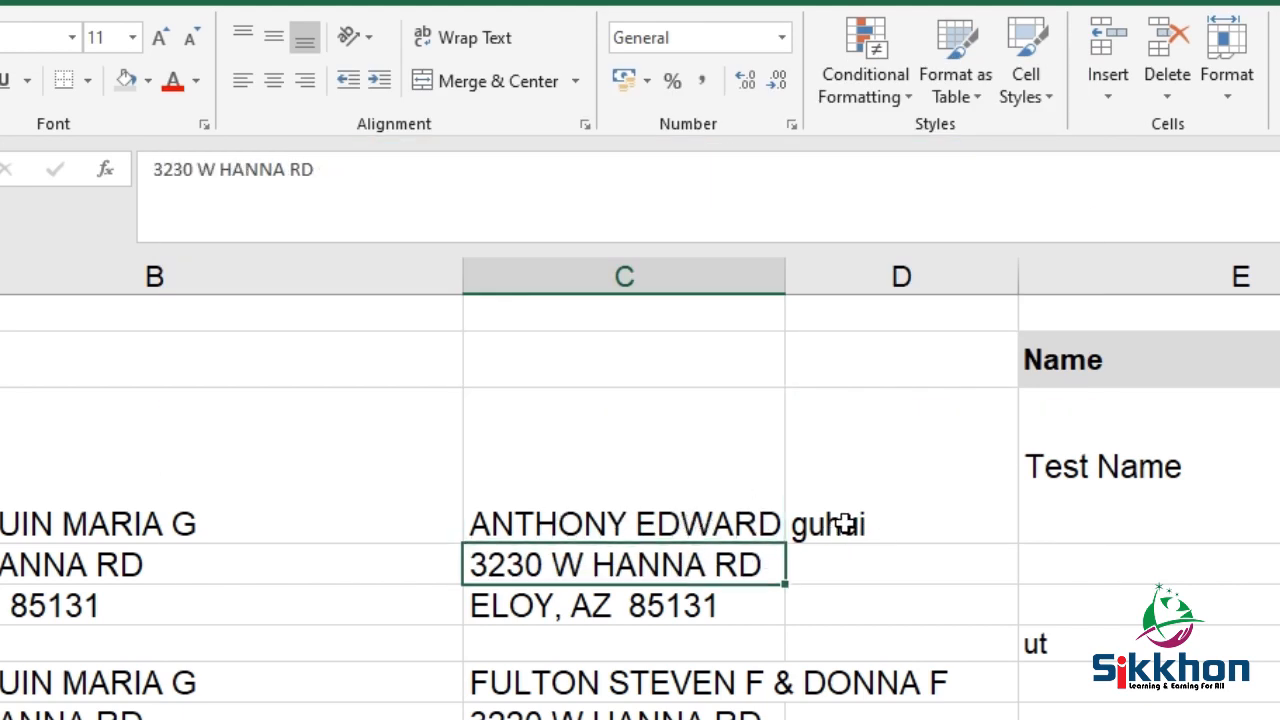
- Turn on text wrapping for cell C3 and append "rty ewetr we we rer wwer wer wer" to its text
click(686, 530)
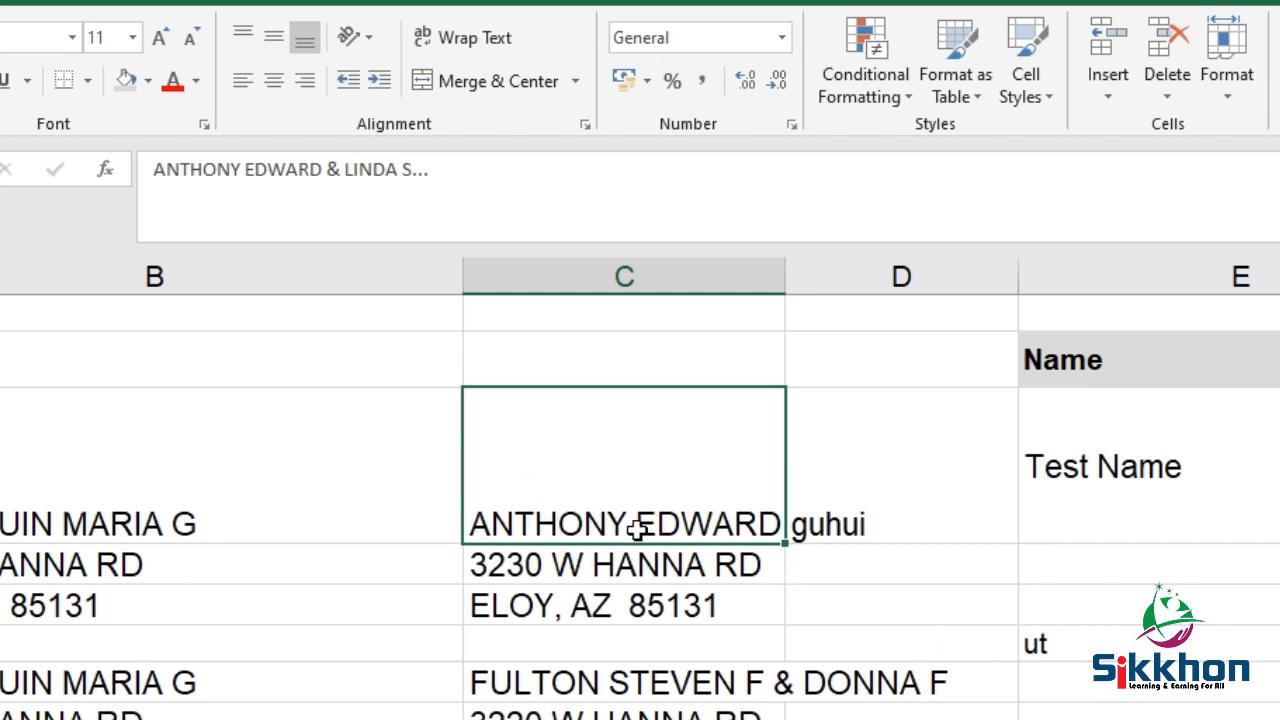
click(470, 47)
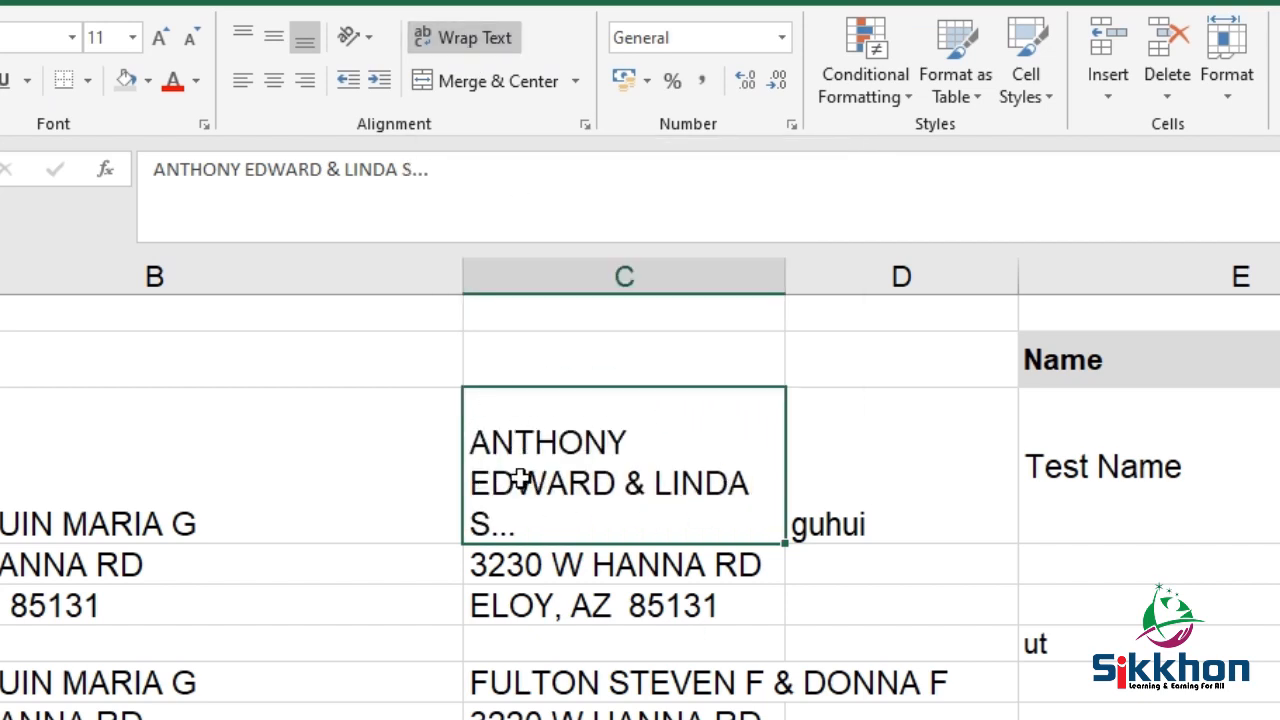
double_click(572, 523)
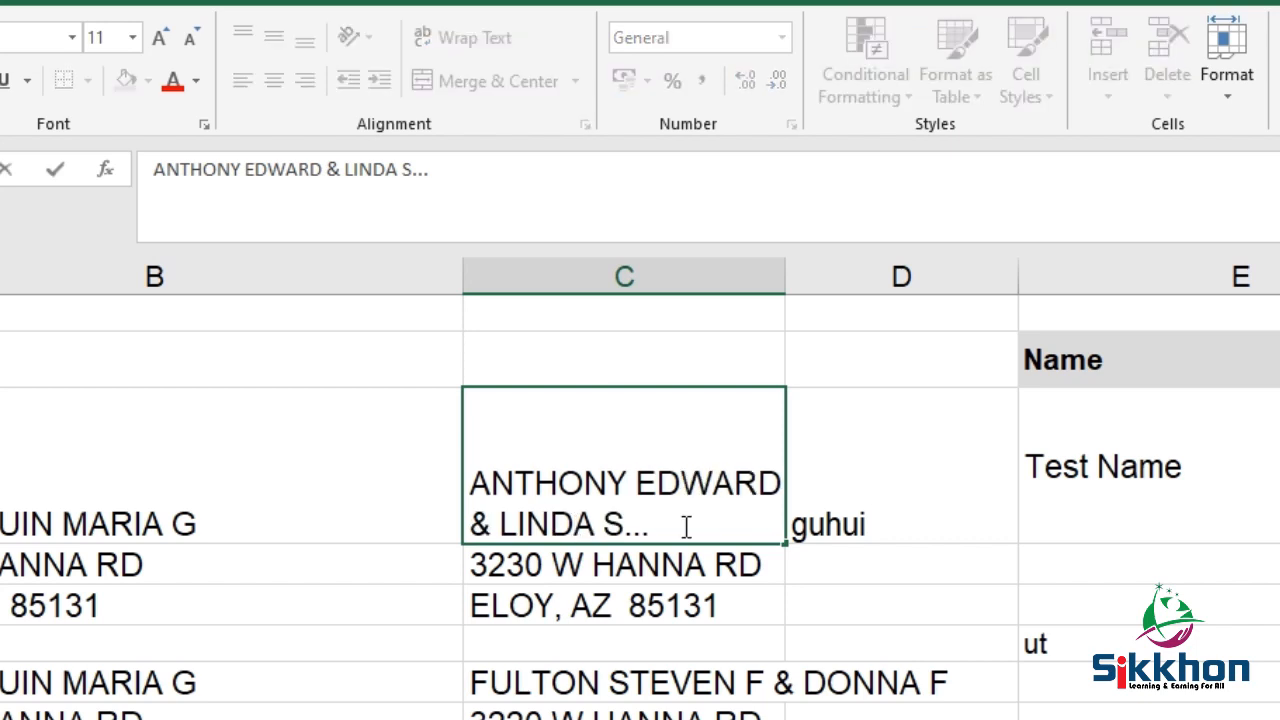
text(rty ewetr we we rer wwer wer wer)
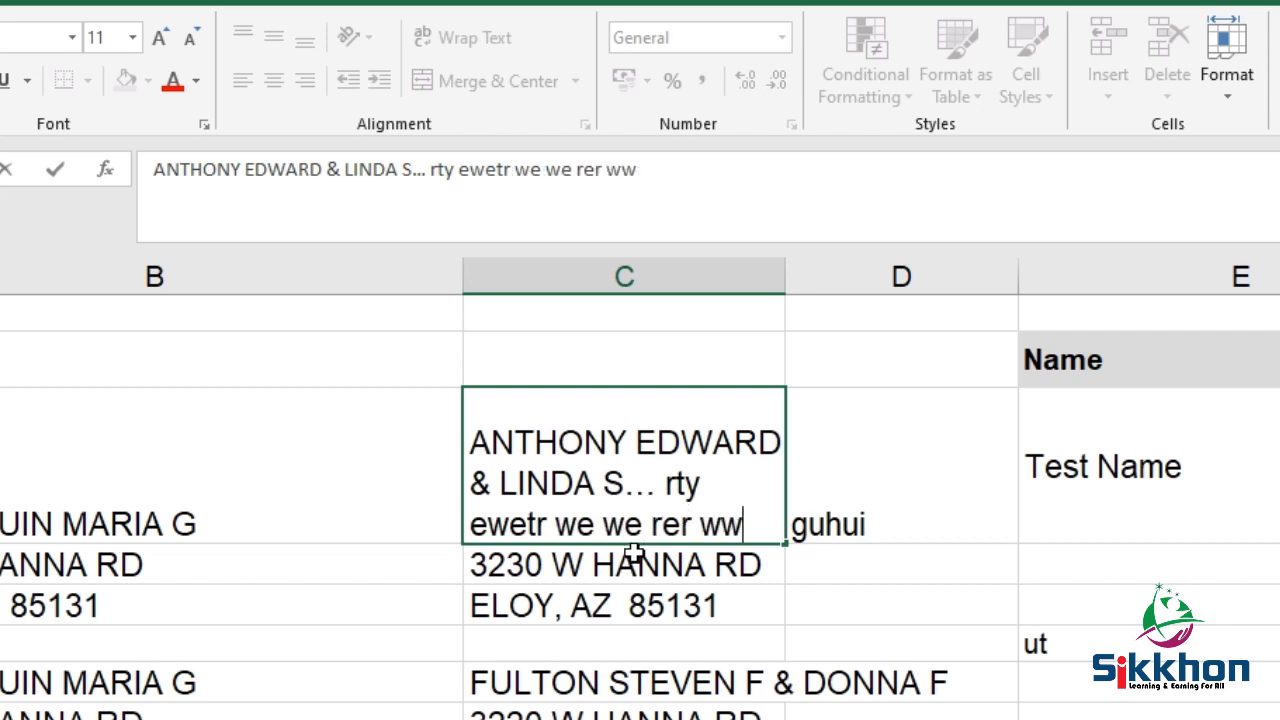
click(831, 595)
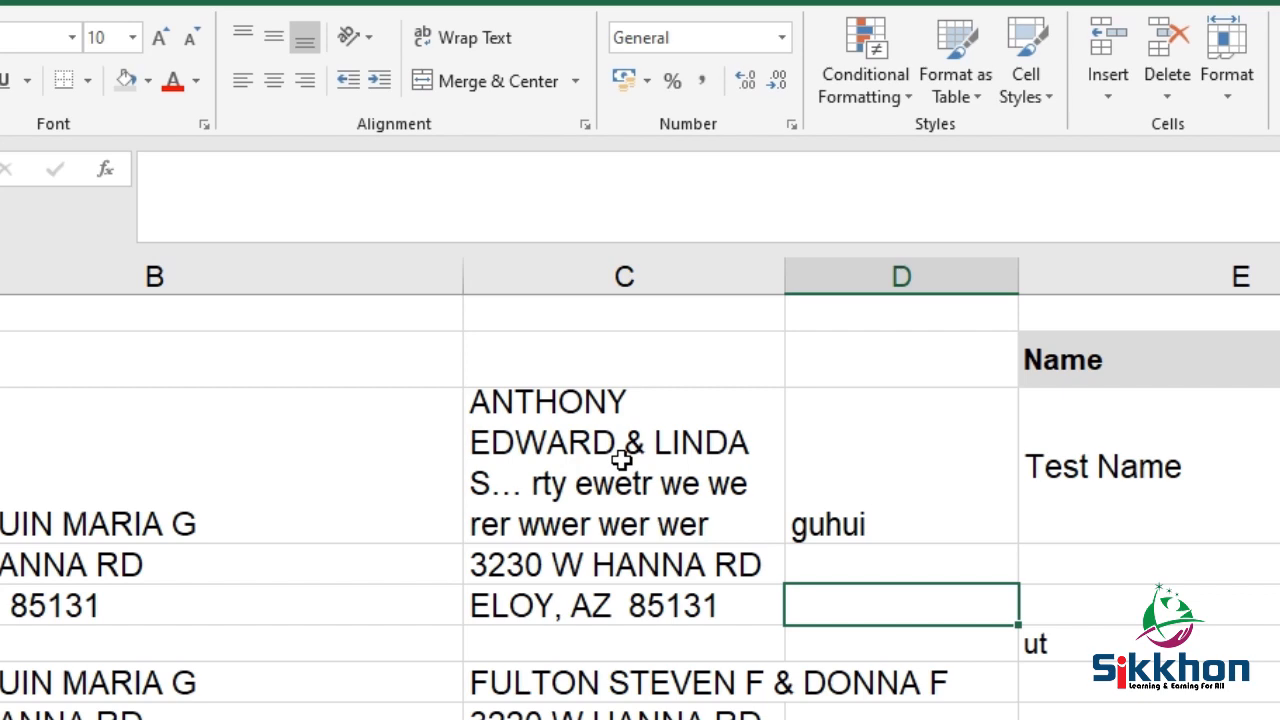
- Apply text wrapping to the whole of column C and check the wrapped entries
click(708, 688)
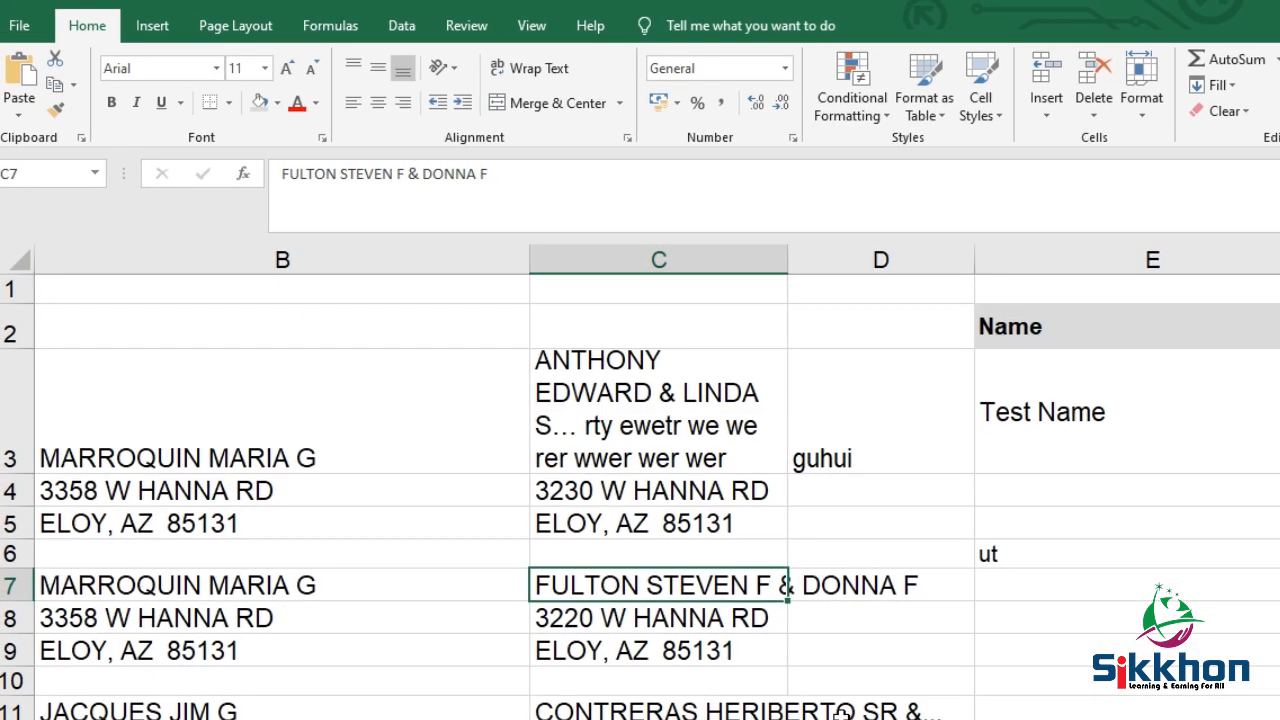
click(660, 259)
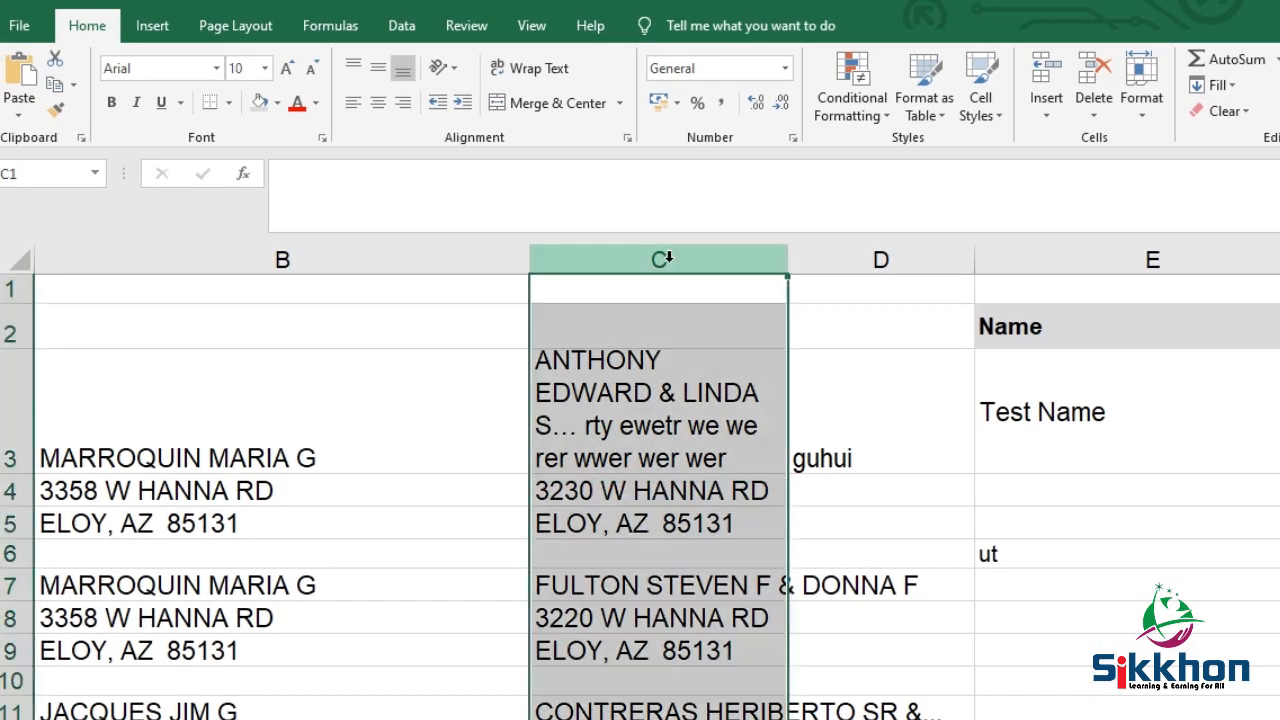
click(520, 68)
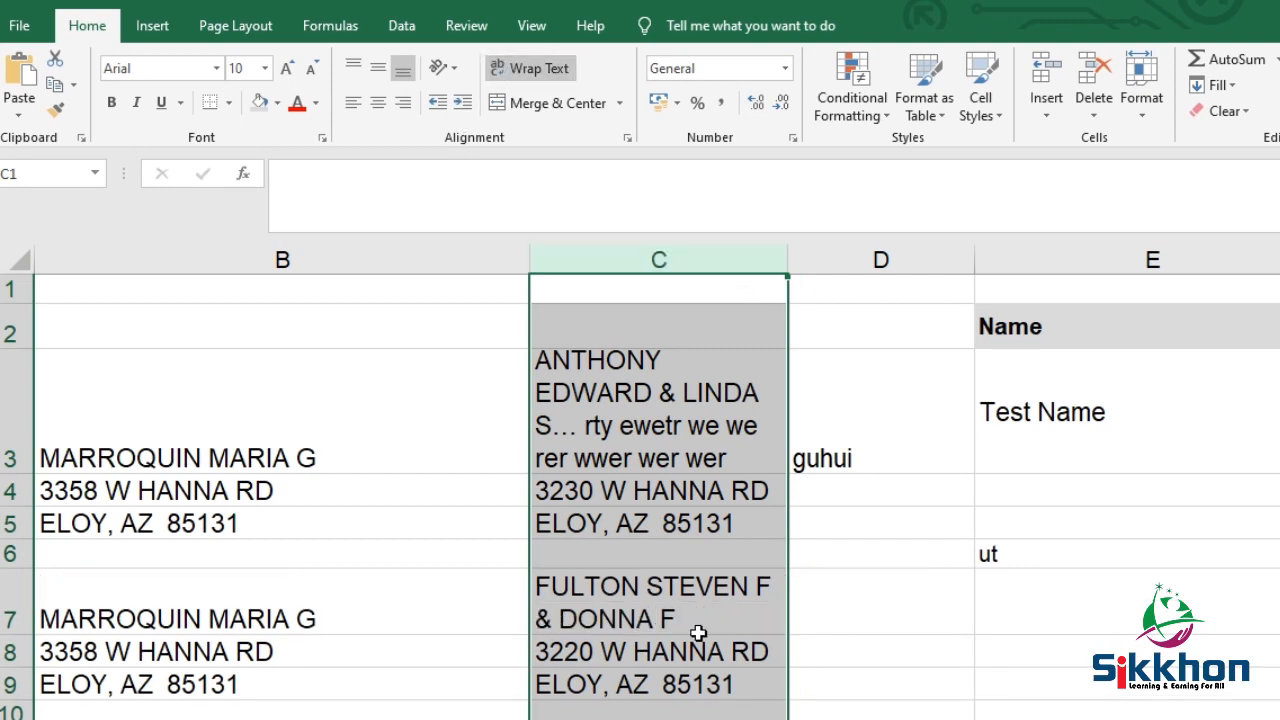
scroll(689, 472, down, 3)
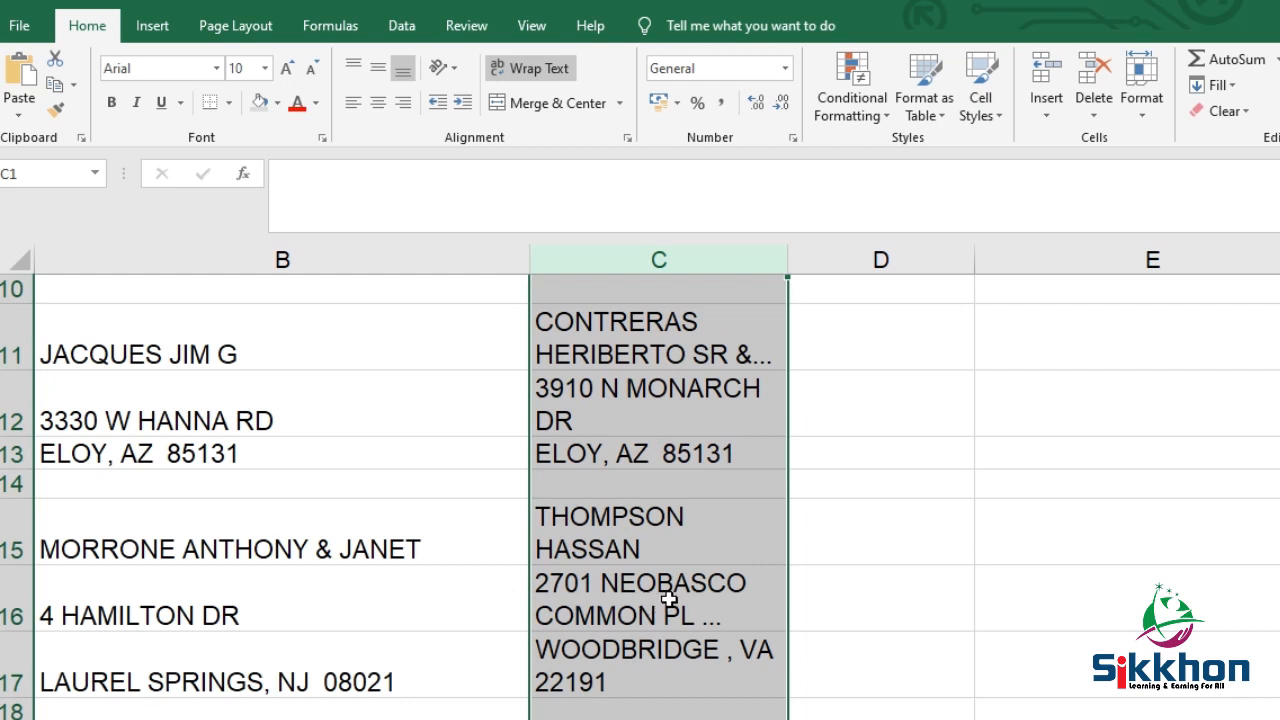
scroll(670, 600, up, 3)
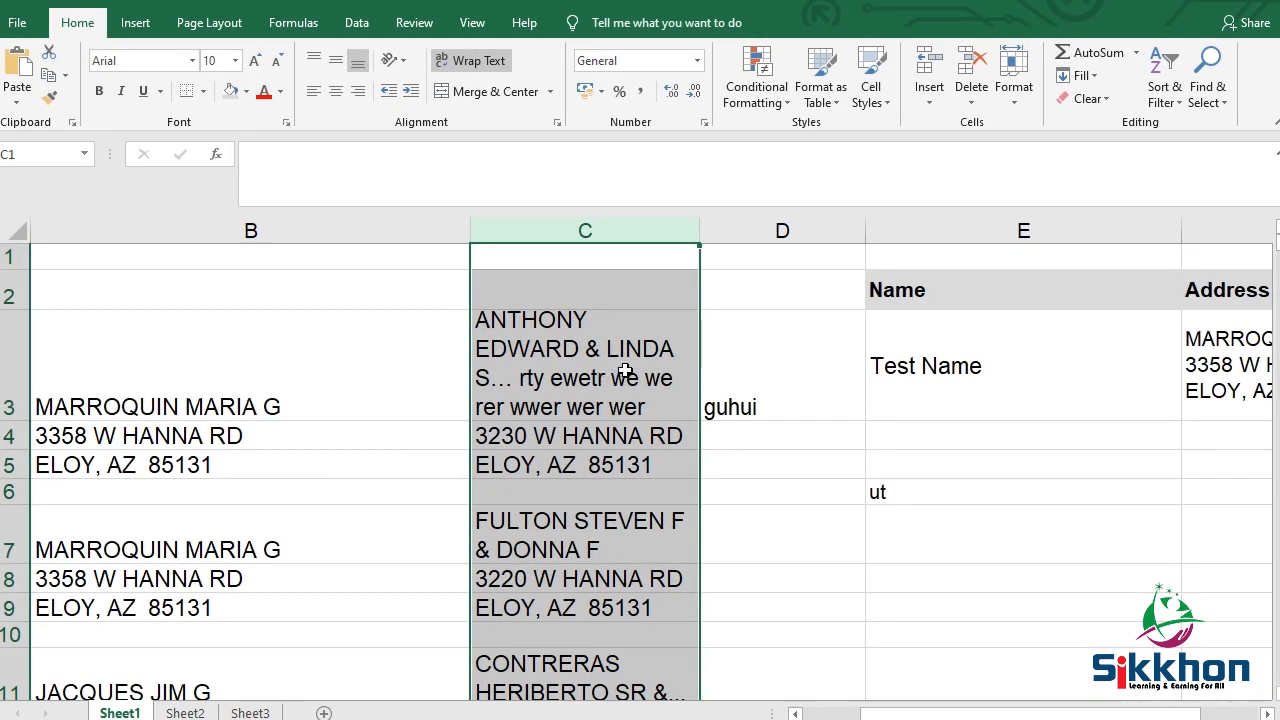
double_click(643, 410)
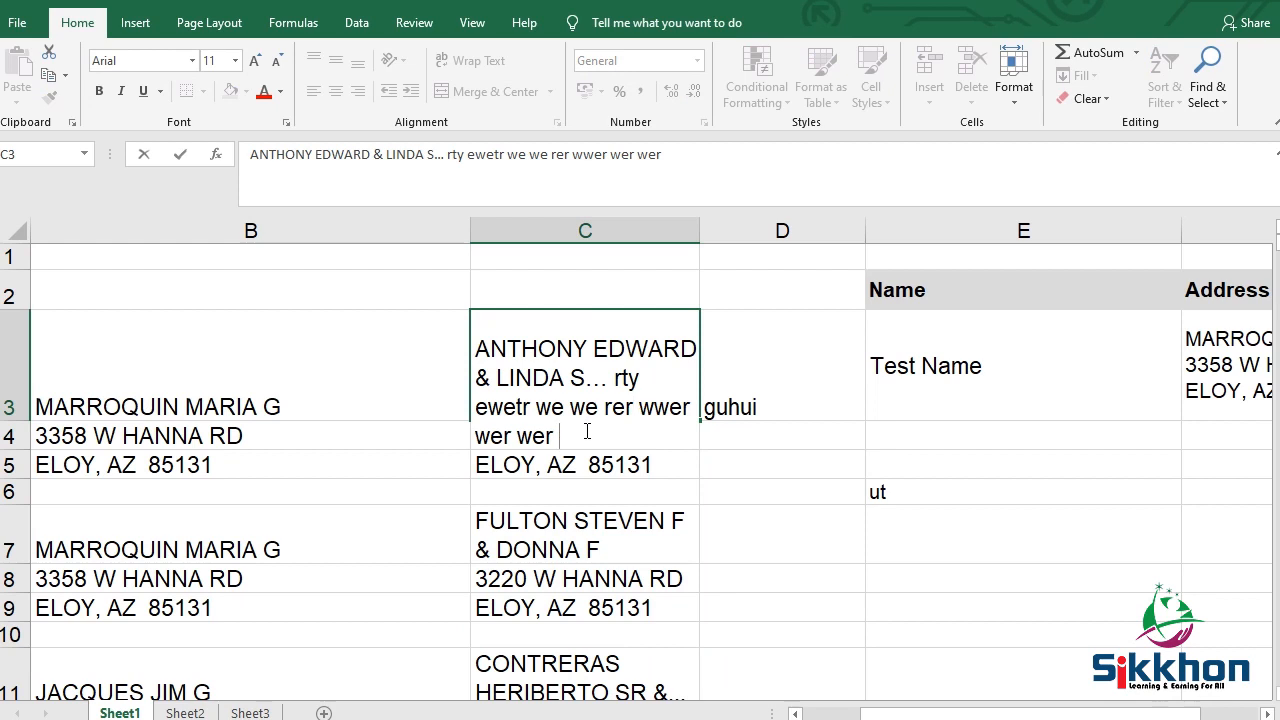
click(603, 429)
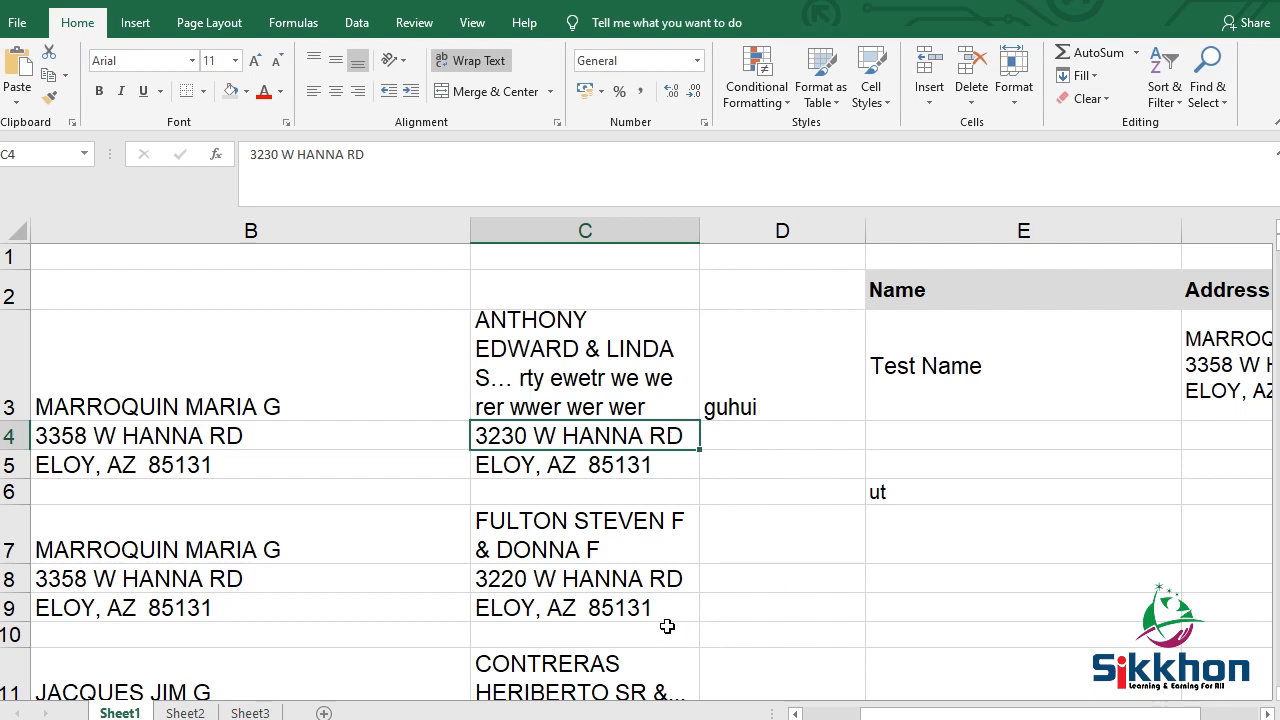
- Copy the name text from cell C7 into cell F5 under the Address heading
click(550, 526)
drag(557, 526, 586, 600)
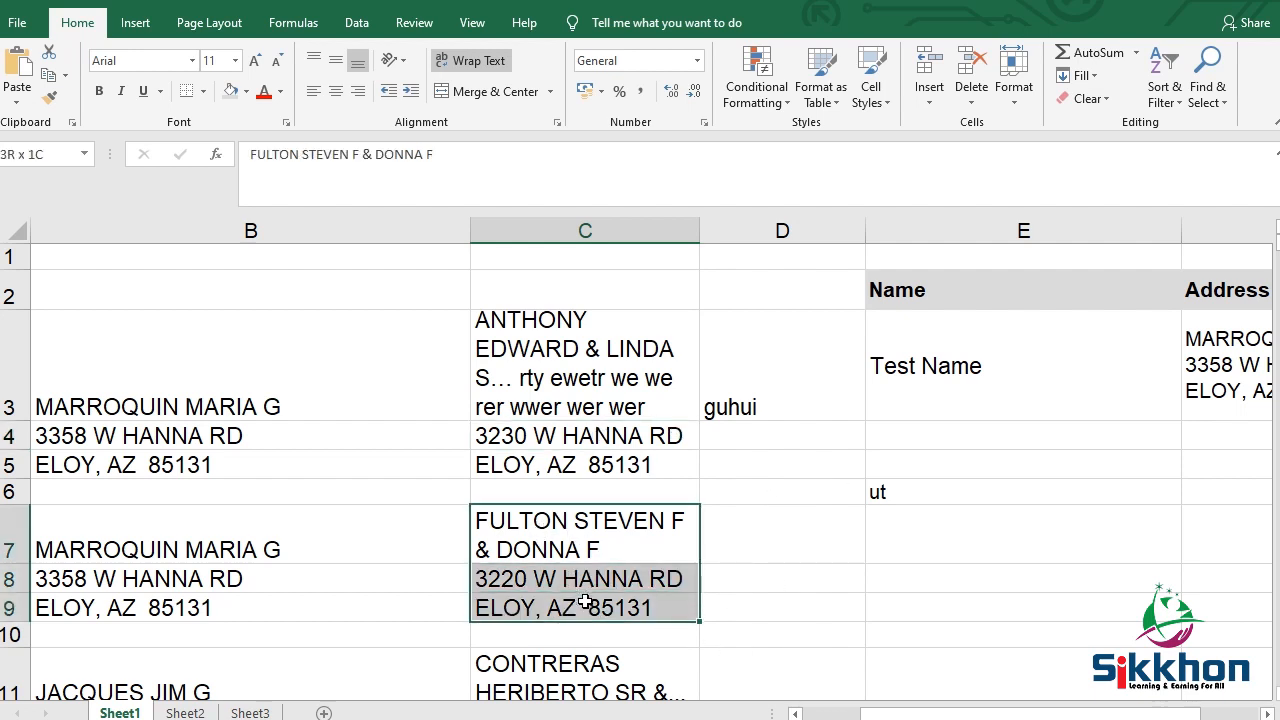
drag(925, 715, 983, 715)
click(852, 439)
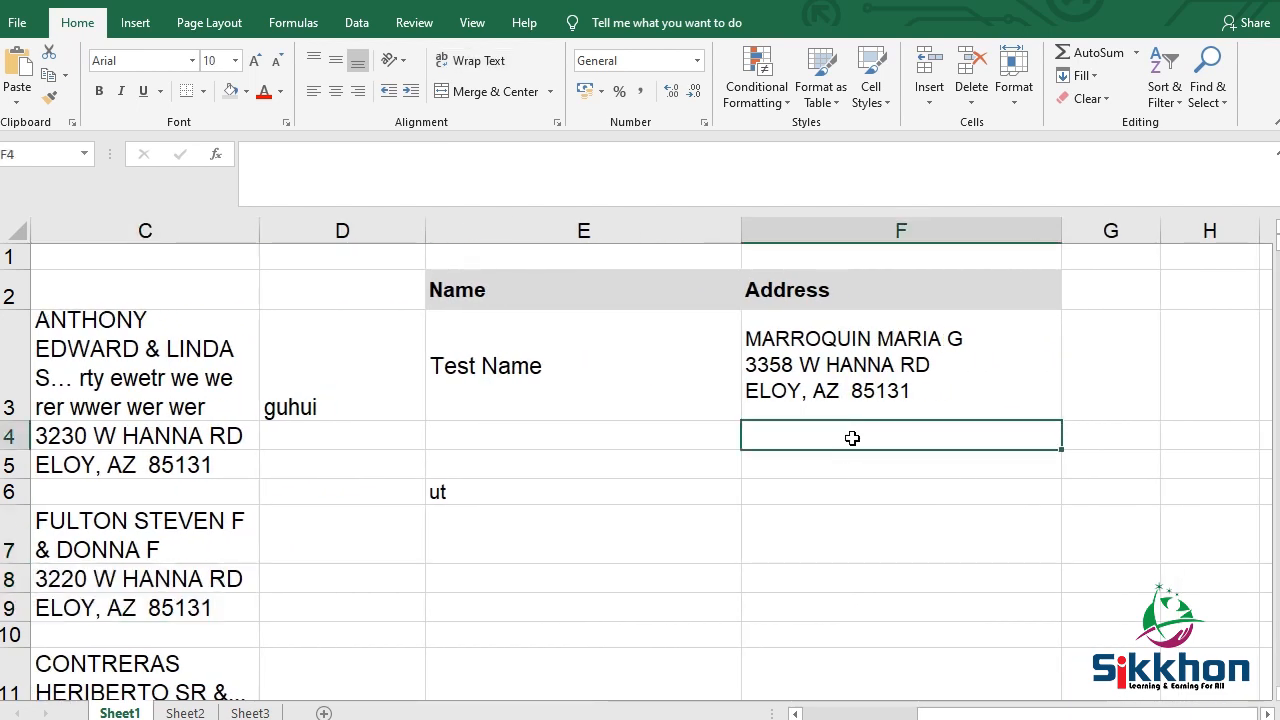
click(188, 512)
drag(462, 158, 252, 154)
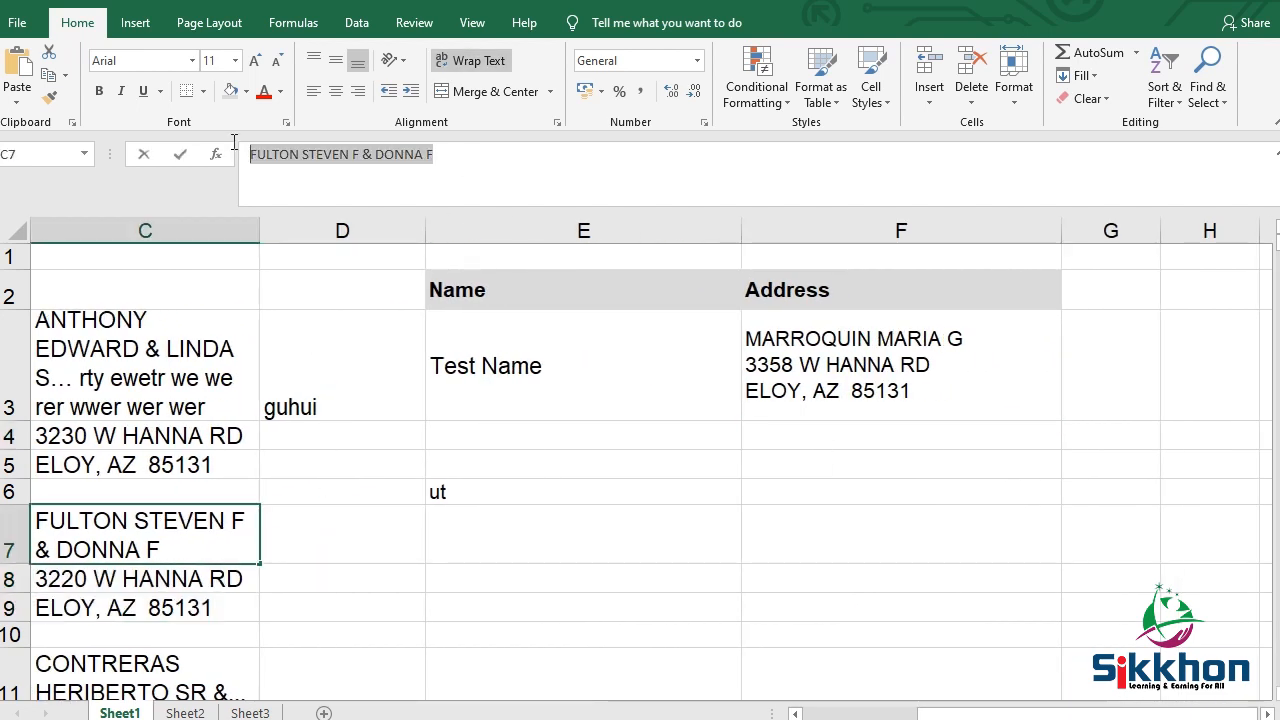
key(ctrl+c)
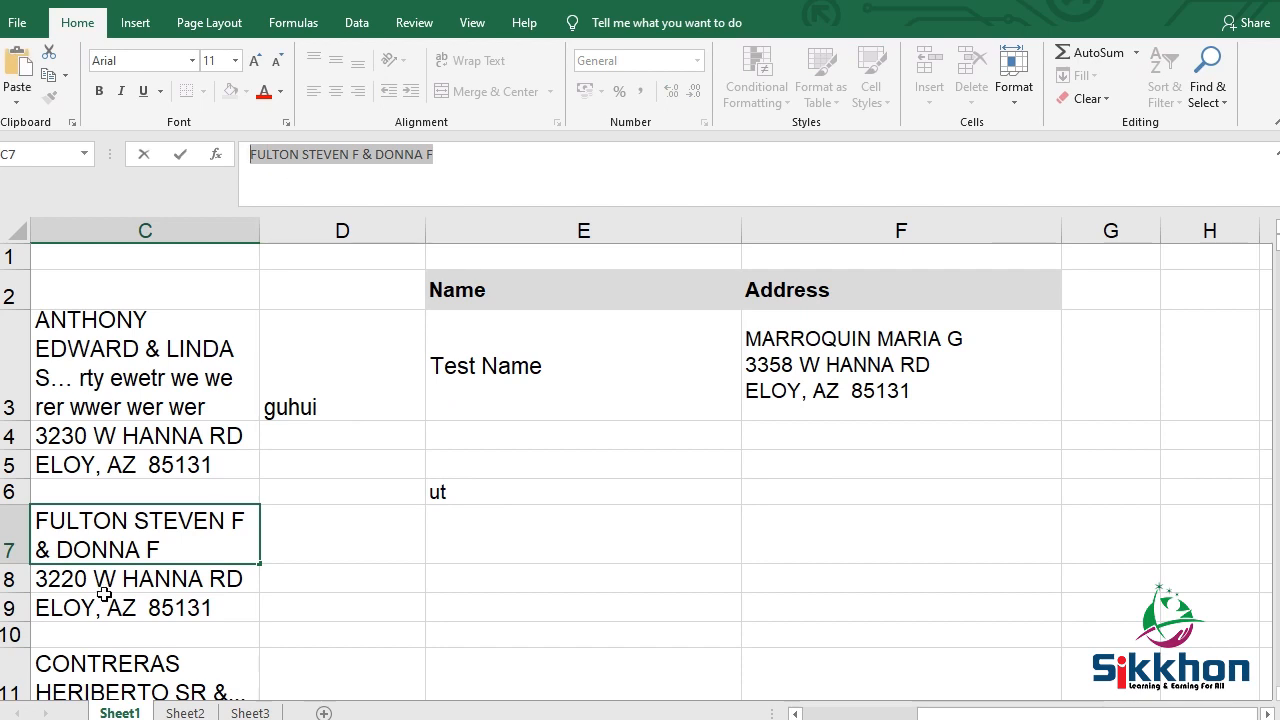
double_click(121, 538)
key(ctrl+a)
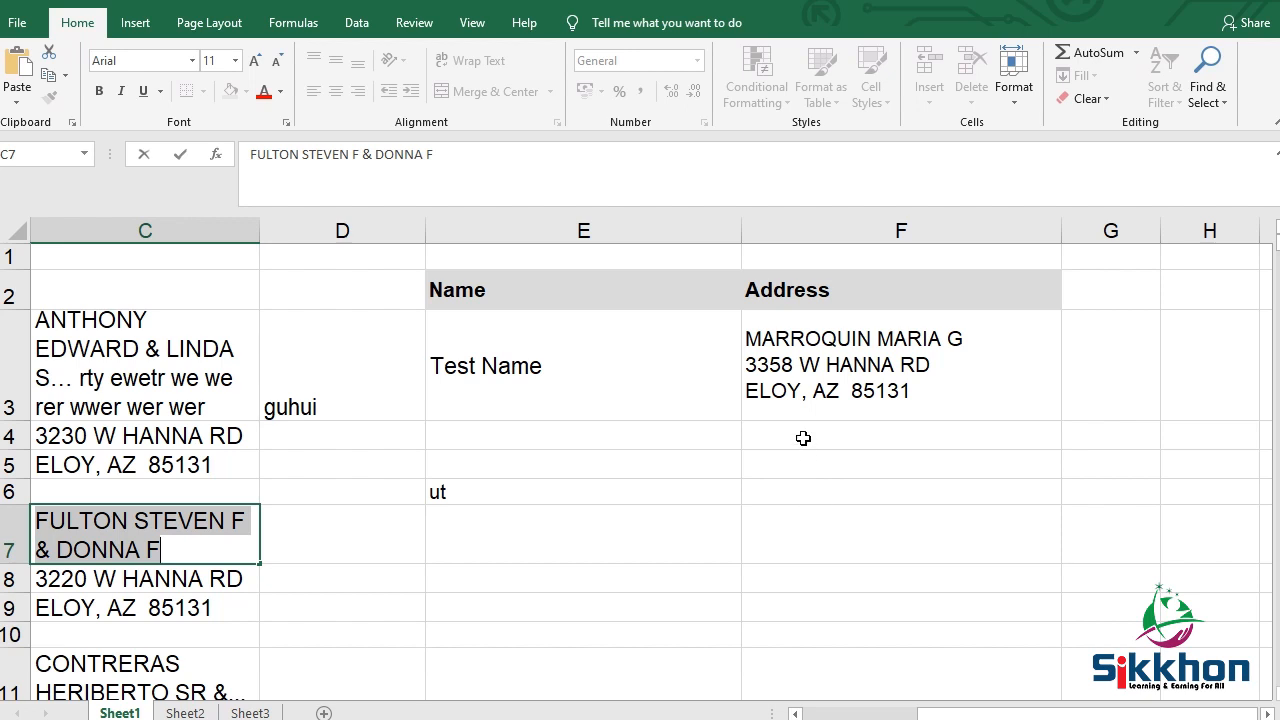
click(800, 469)
key(ctrl+v)
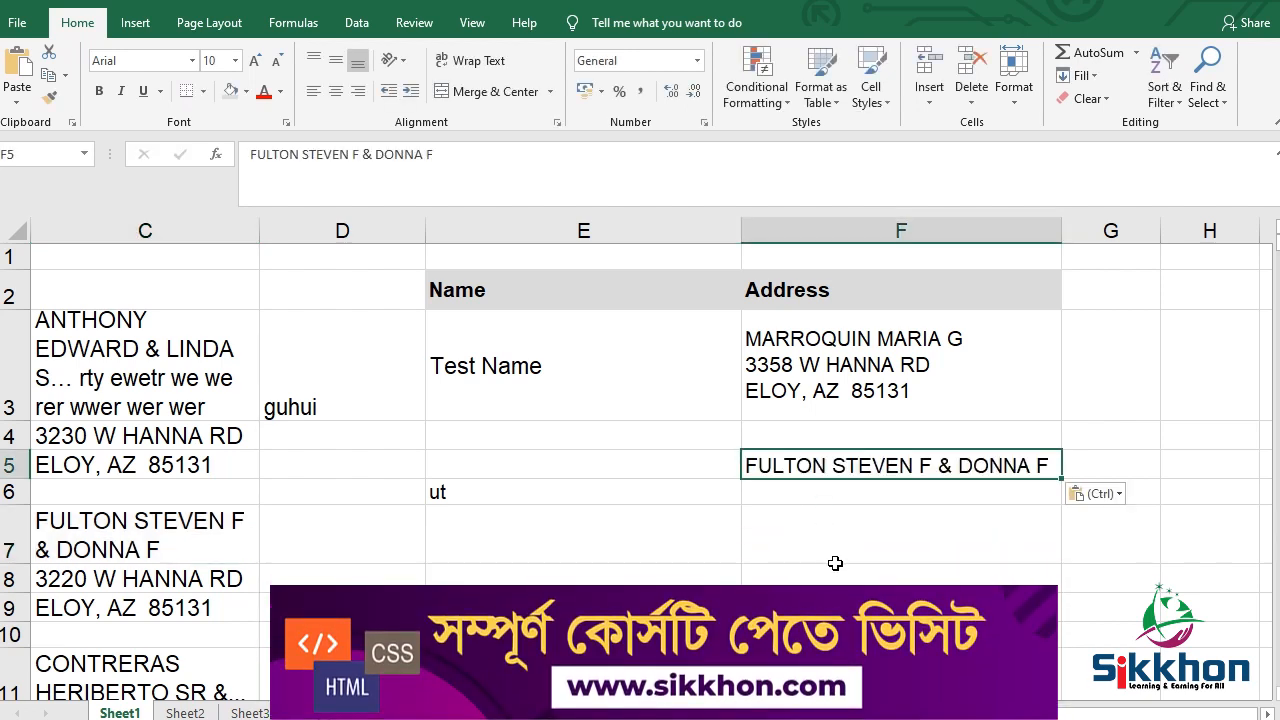
click(145, 585)
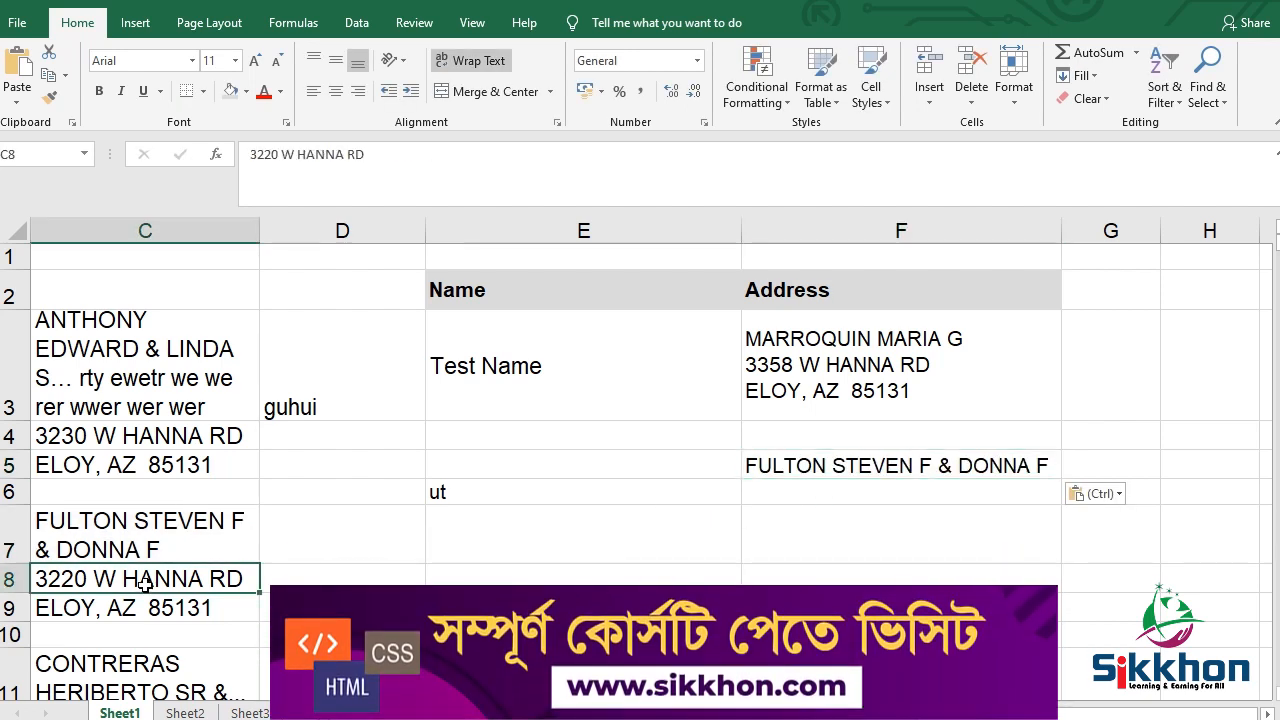
key(ctrl+c)
click(851, 500)
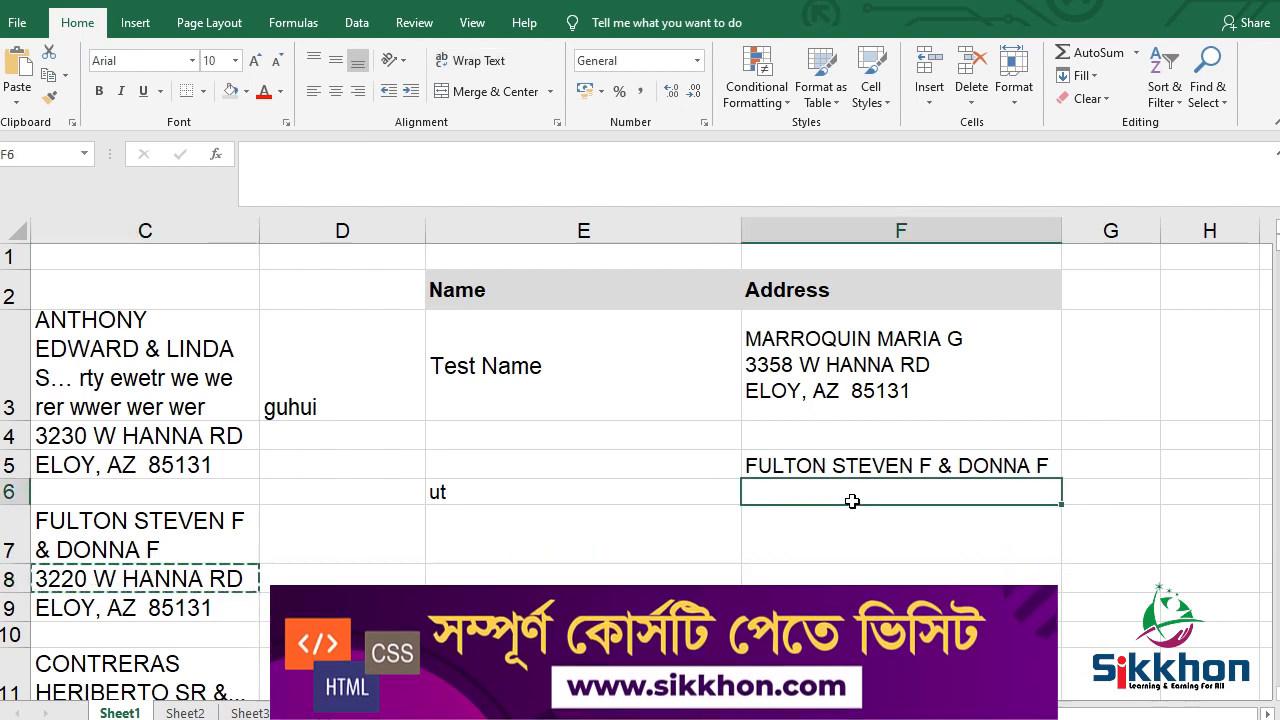
double_click(879, 470)
click(1051, 467)
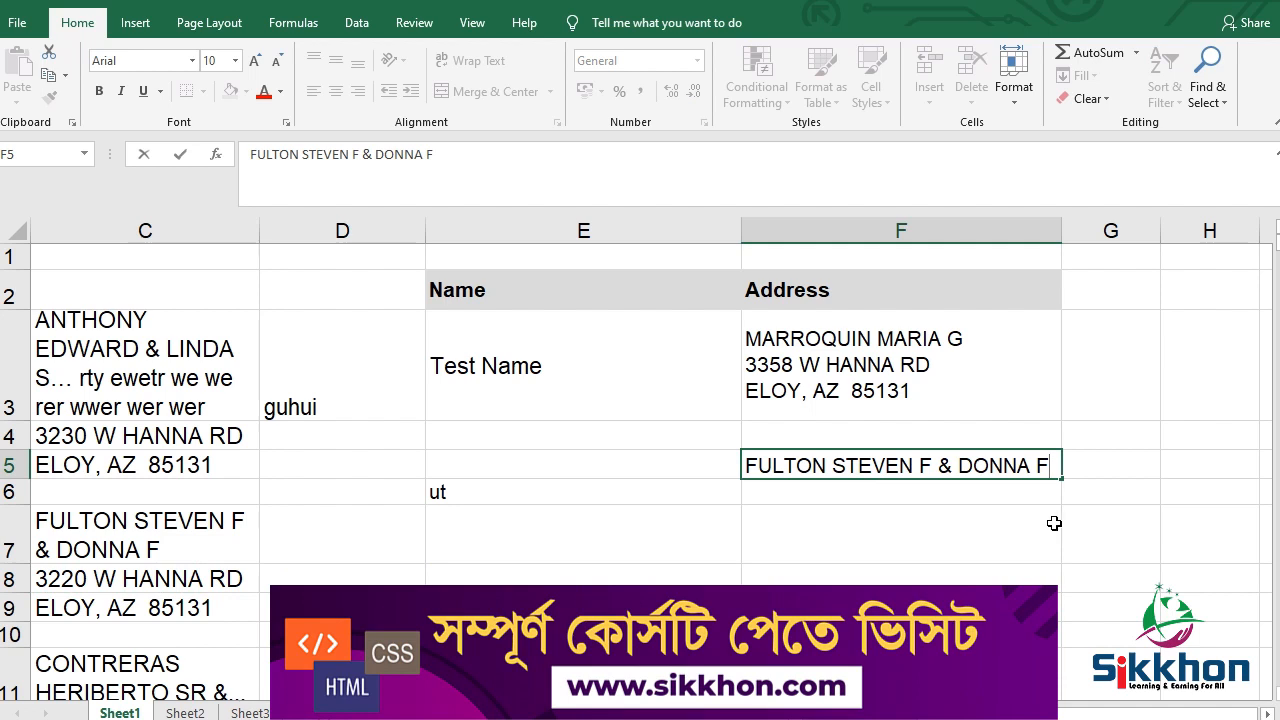
click(1001, 498)
click(993, 461)
- Apply text wrapping to the whole Address column F and select cell F5
click(884, 288)
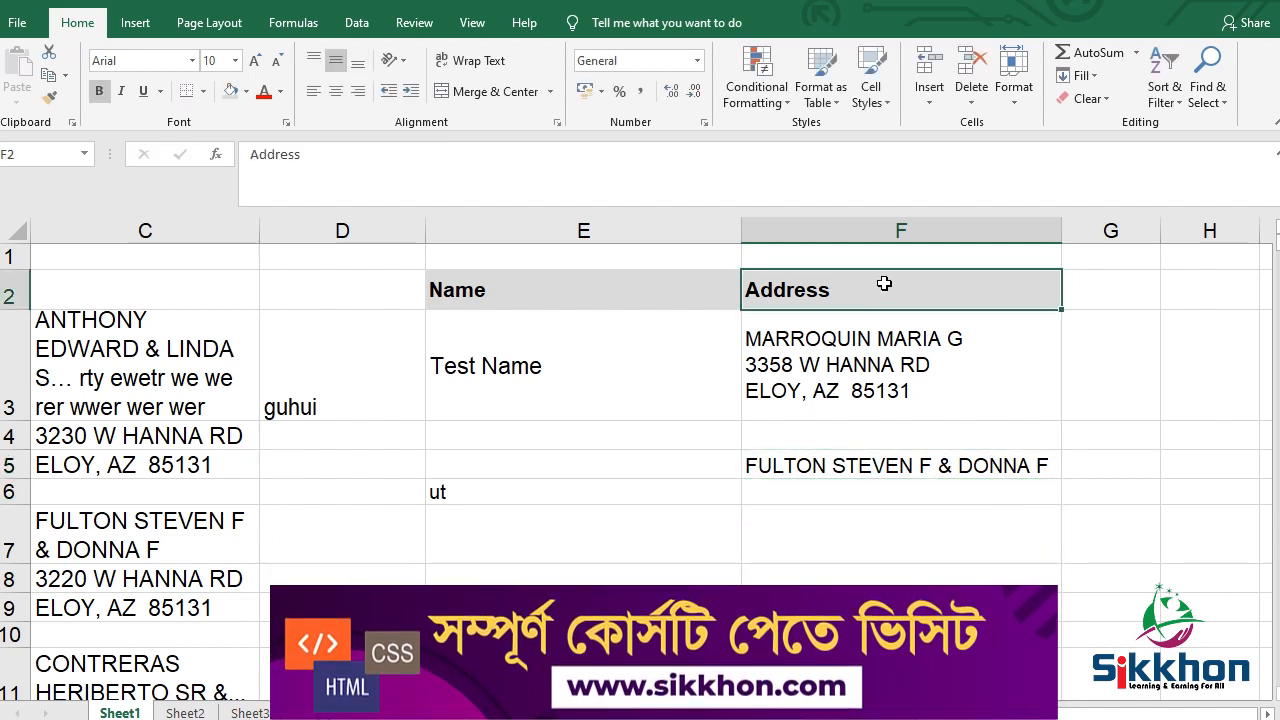
click(900, 226)
click(457, 59)
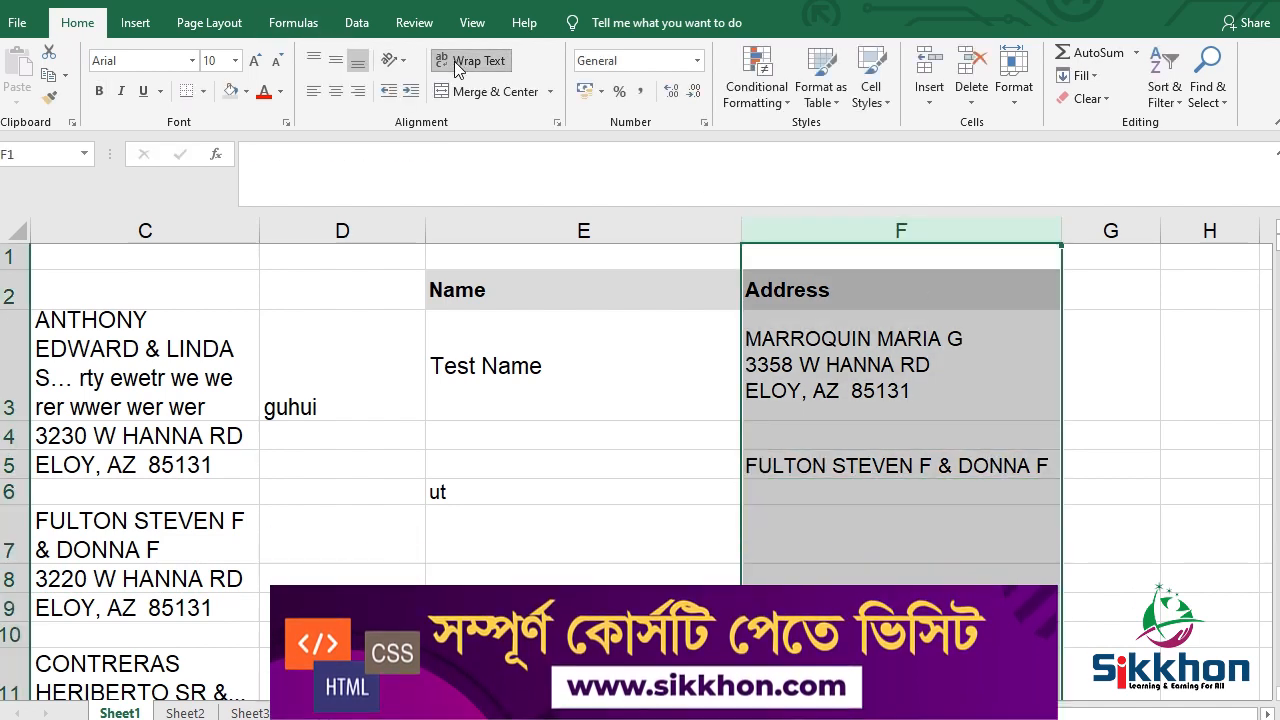
click(946, 468)
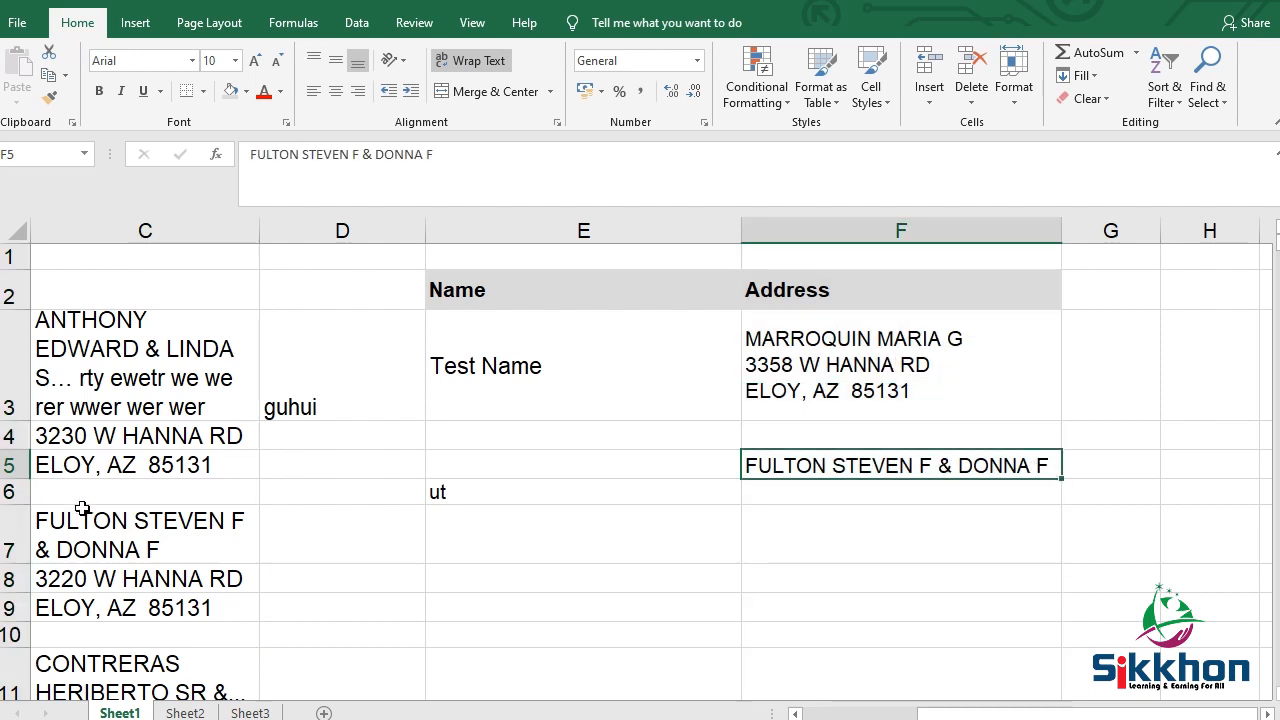
- Copy the street line from cell C8 and append it to the end of the name in cell F5
click(126, 580)
double_click(128, 578)
key(ctrl+a)
key(ctrl+c)
click(610, 529)
click(1006, 464)
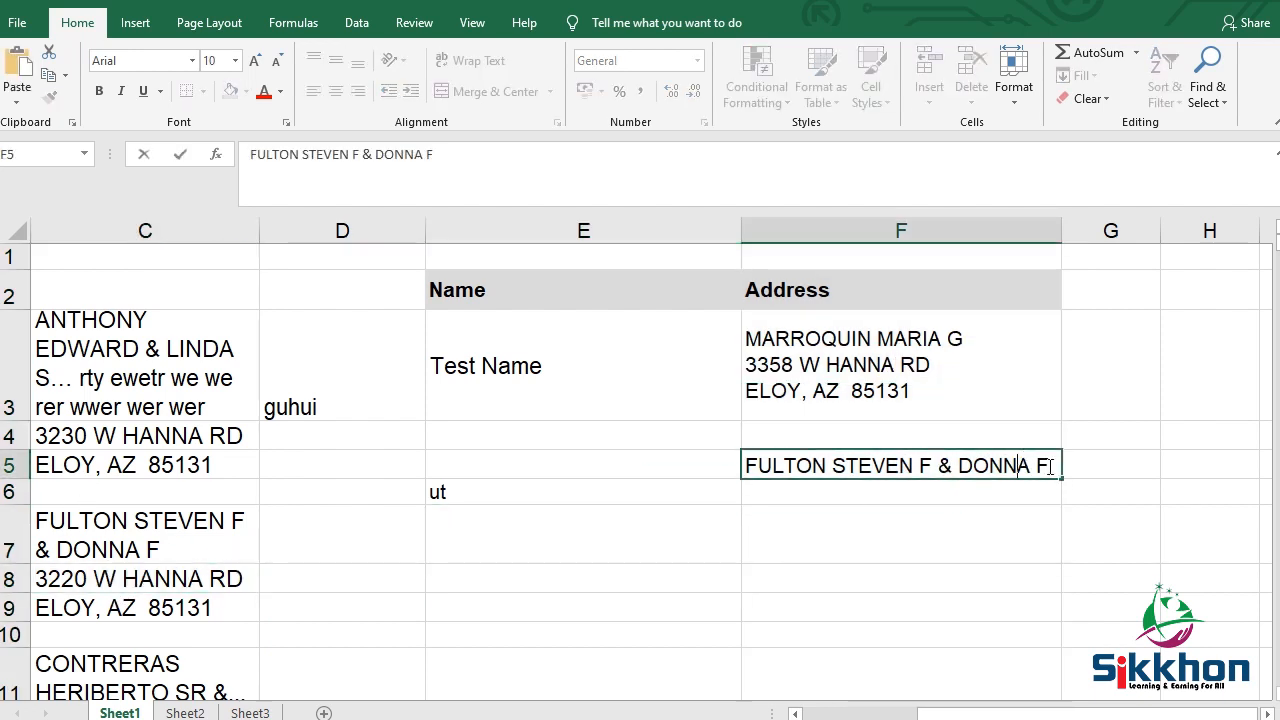
key(F2)
key(ctrl+v)
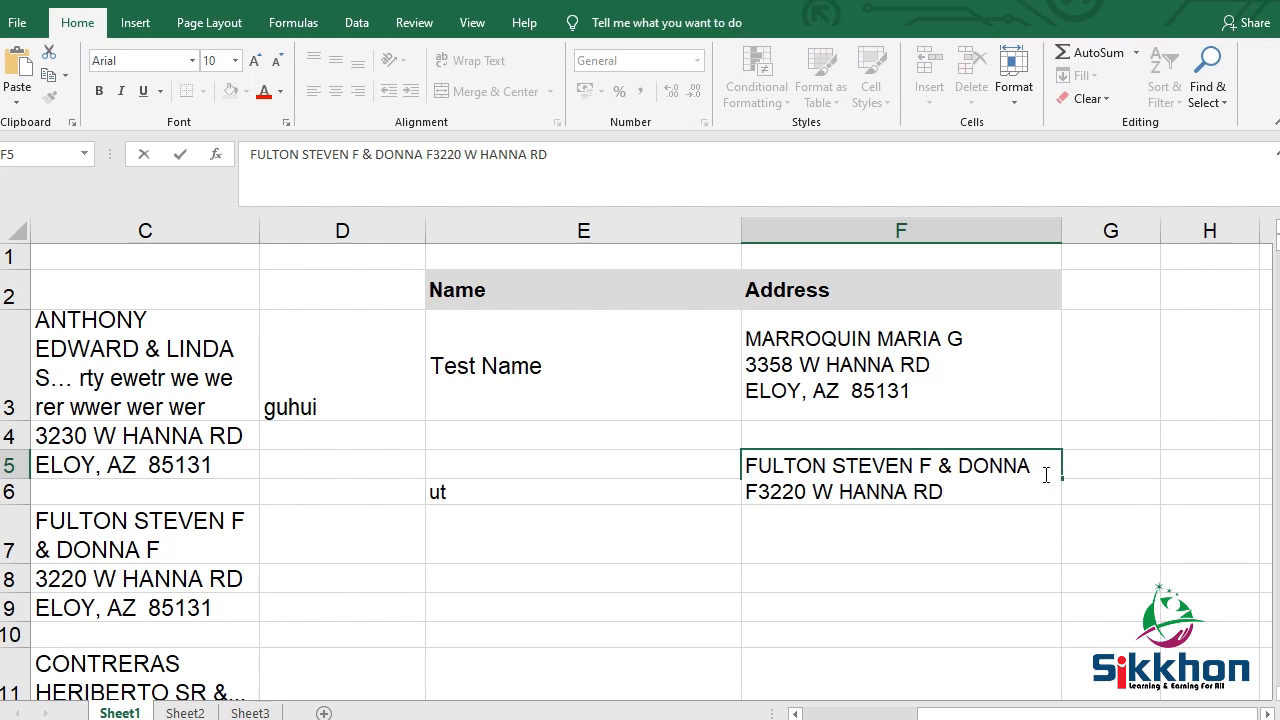
click(1008, 514)
- Widen column F and insert line breaks in cell F5 before the name's final initial and after the street line
drag(1055, 231, 1174, 231)
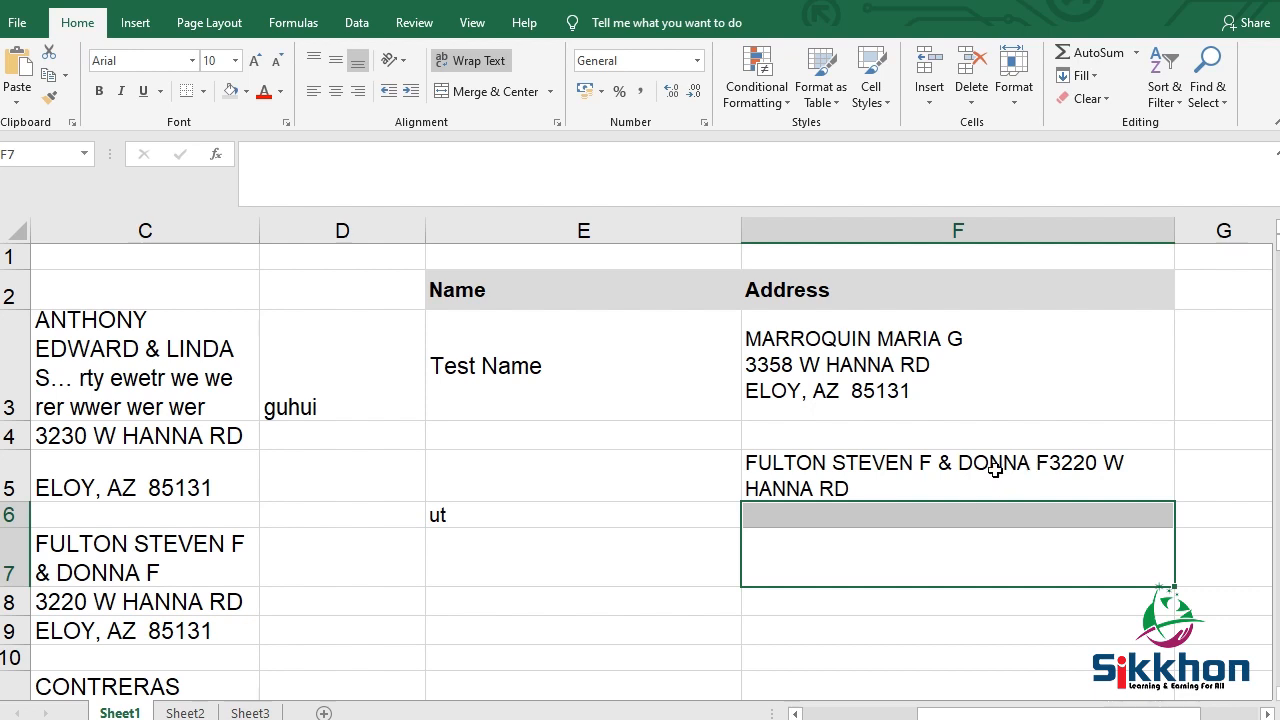
double_click(1033, 462)
click(1033, 462)
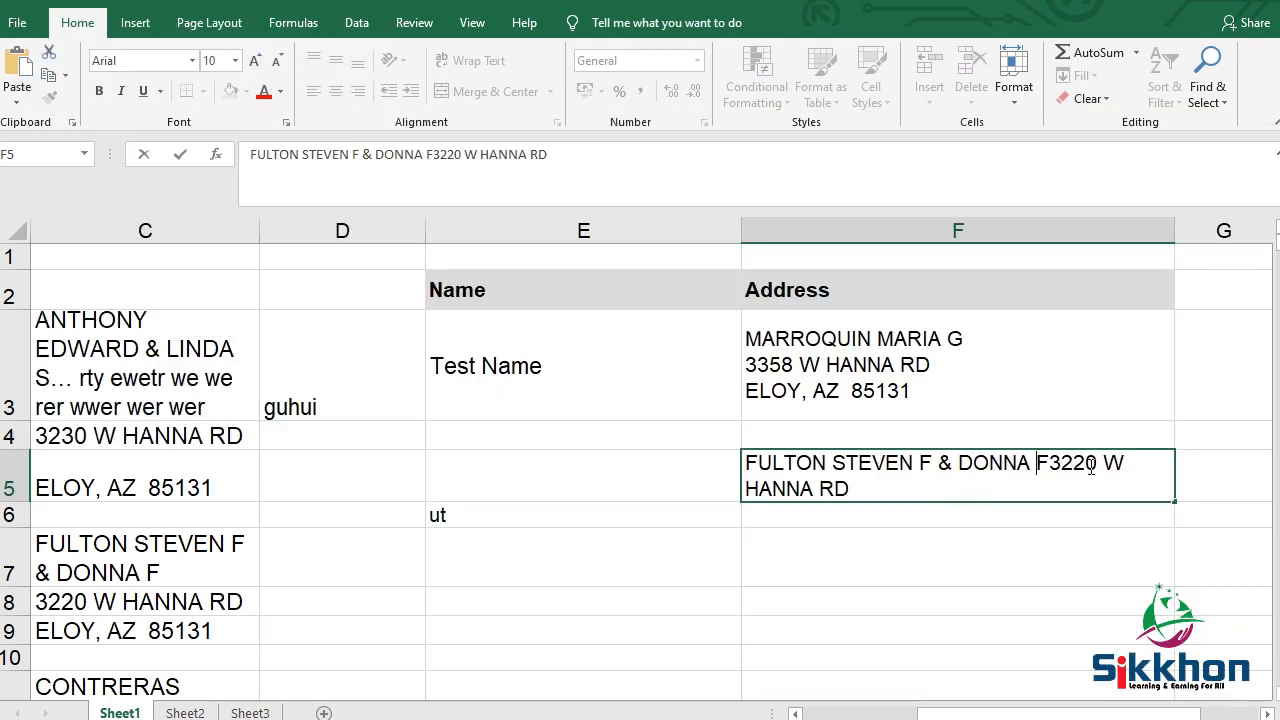
key(alt+Return)
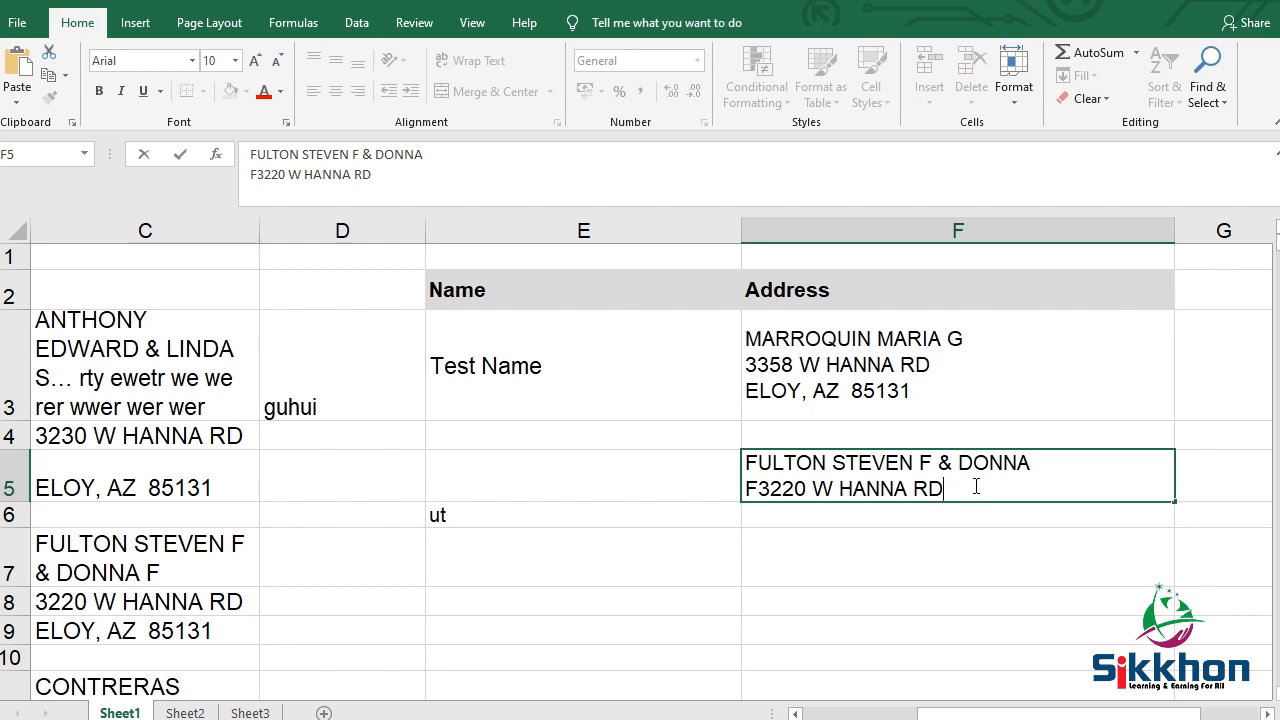
key(alt+Return)
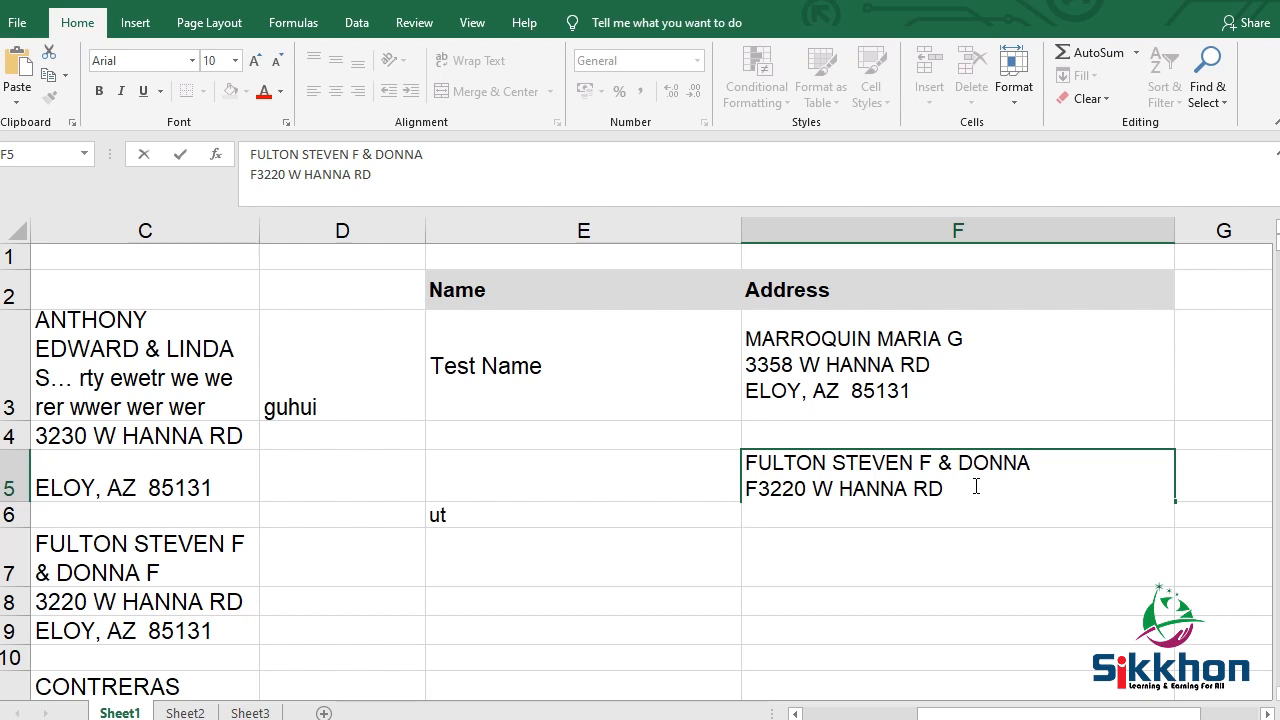
key(Return)
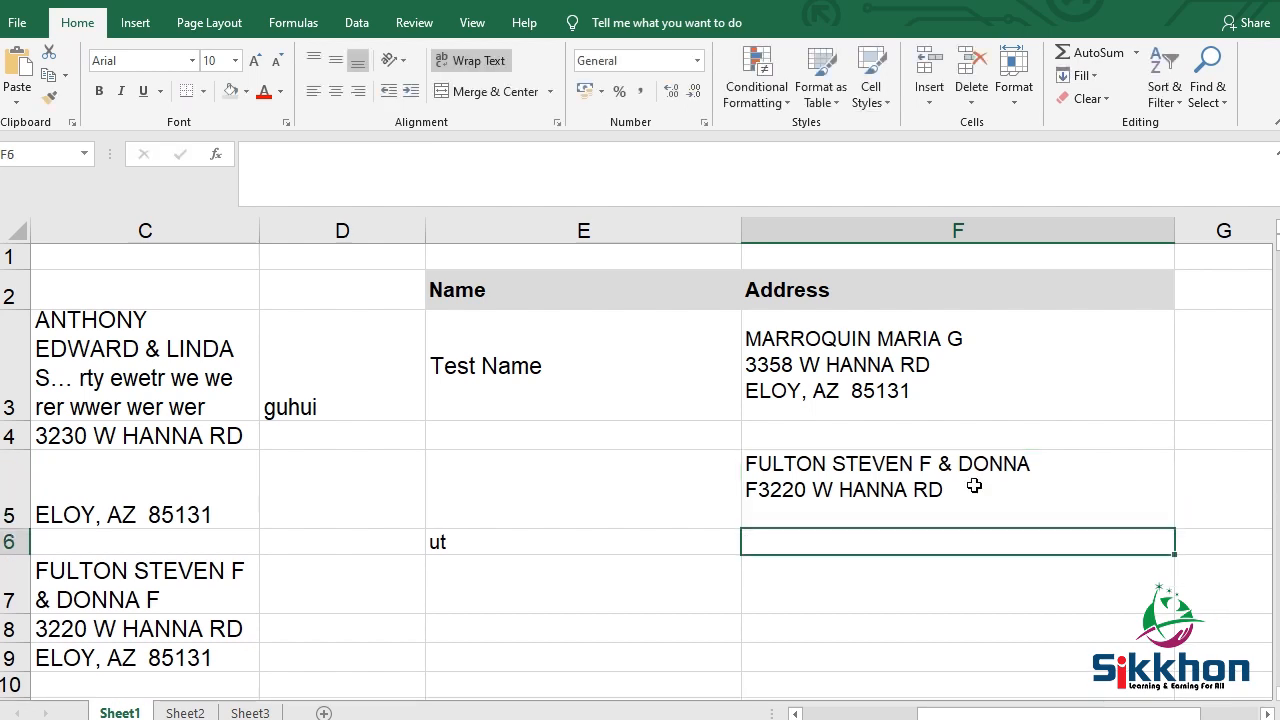
- Copy the city, state and ZIP text from cell C9 into the third line of cell F5, and narrow column F
double_click(237, 644)
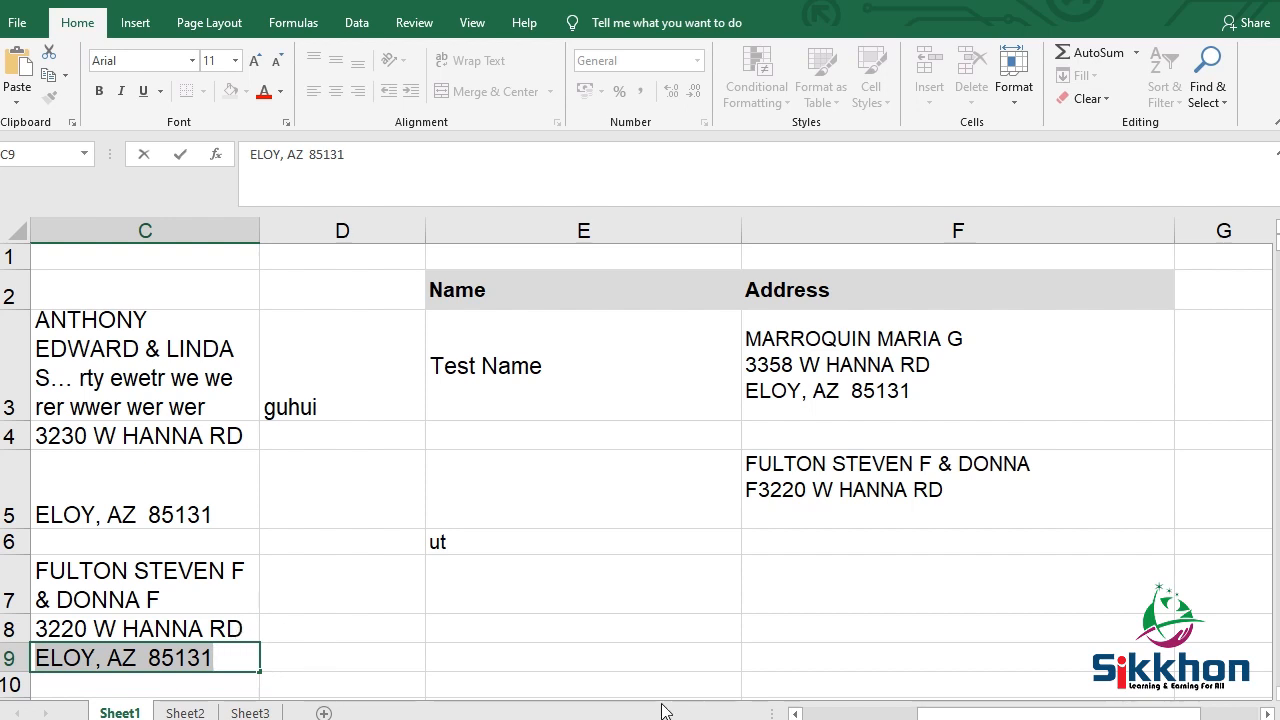
drag(783, 514, 783, 512)
double_click(797, 511)
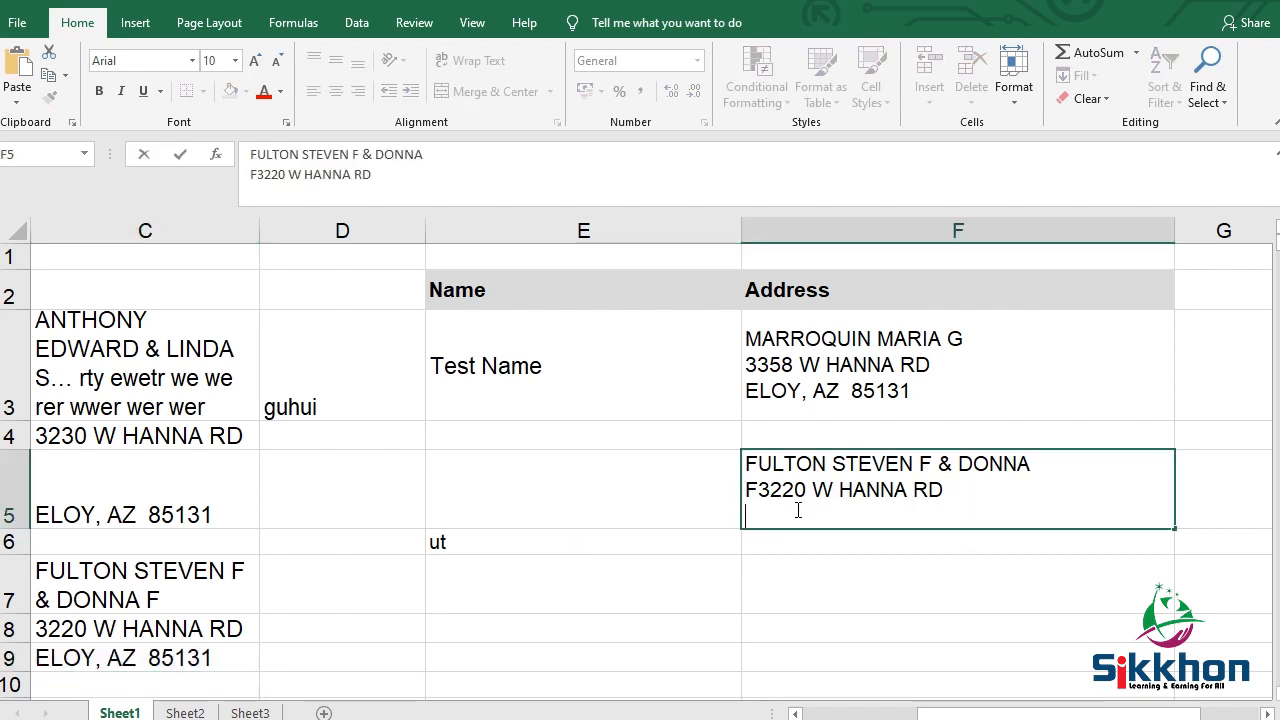
key(ctrl+v)
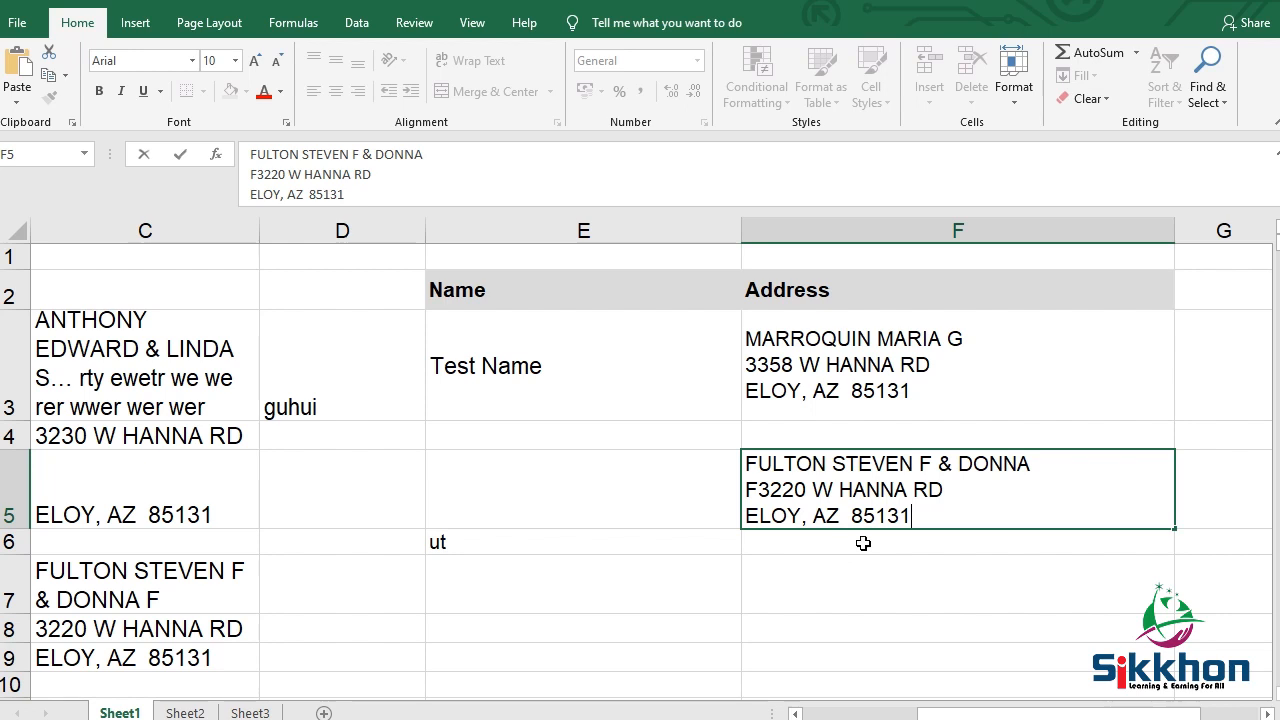
click(975, 394)
click(884, 480)
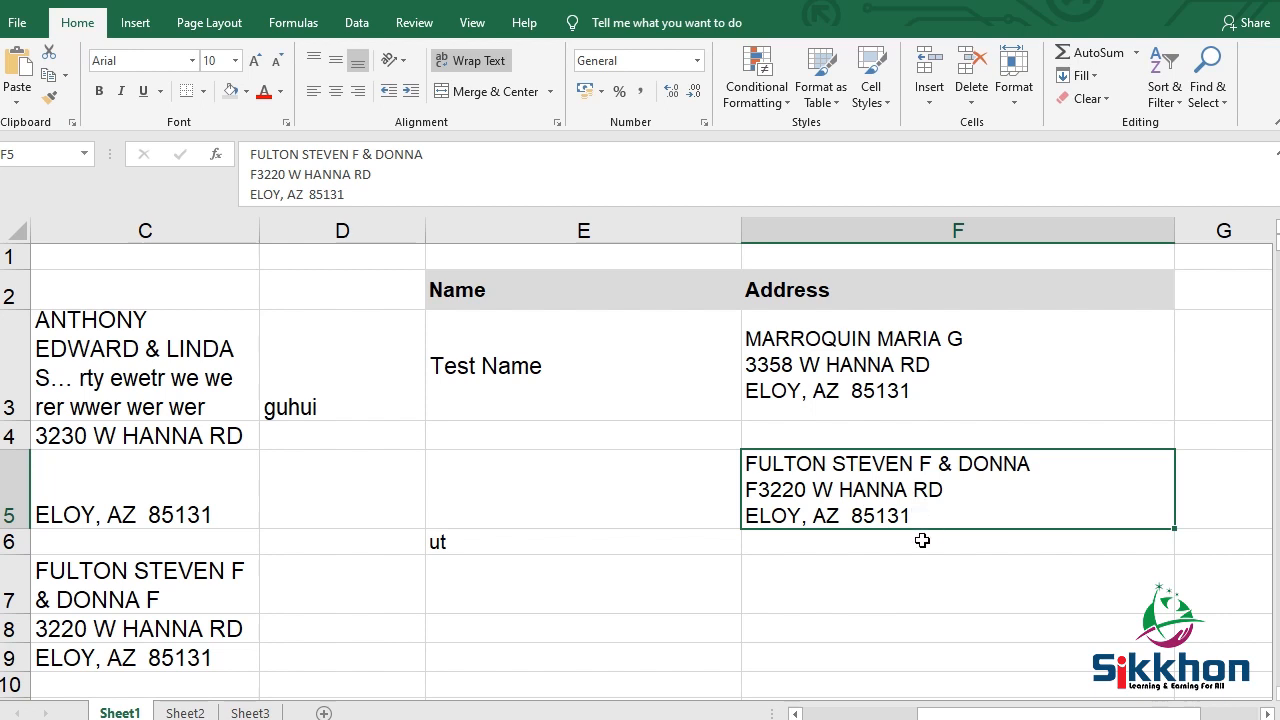
drag(1174, 224, 1054, 231)
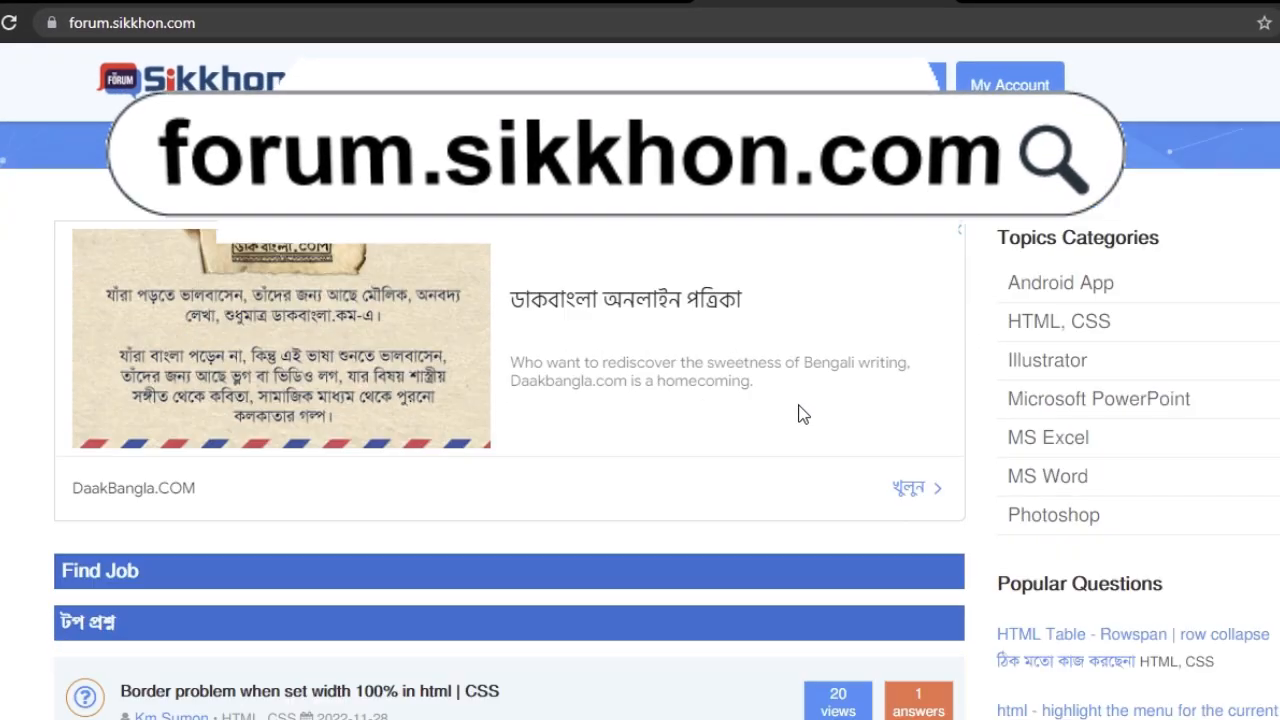
- On the Sikkhon forum website, browse the MS Excel category and read the question "Pass fail formula in excel"
scroll(800, 413, down, 2)
scroll(795, 418, down, 1)
scroll(830, 418, up, 2)
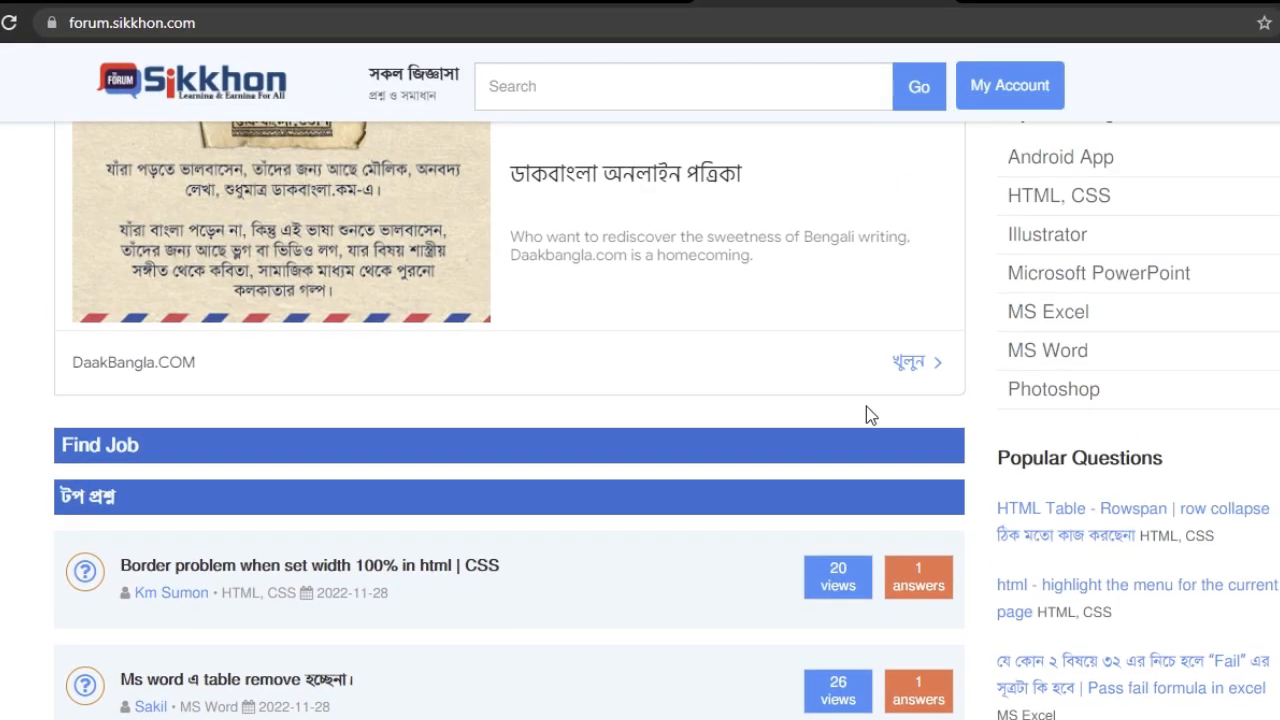
click(1055, 314)
scroll(983, 395, down, 3)
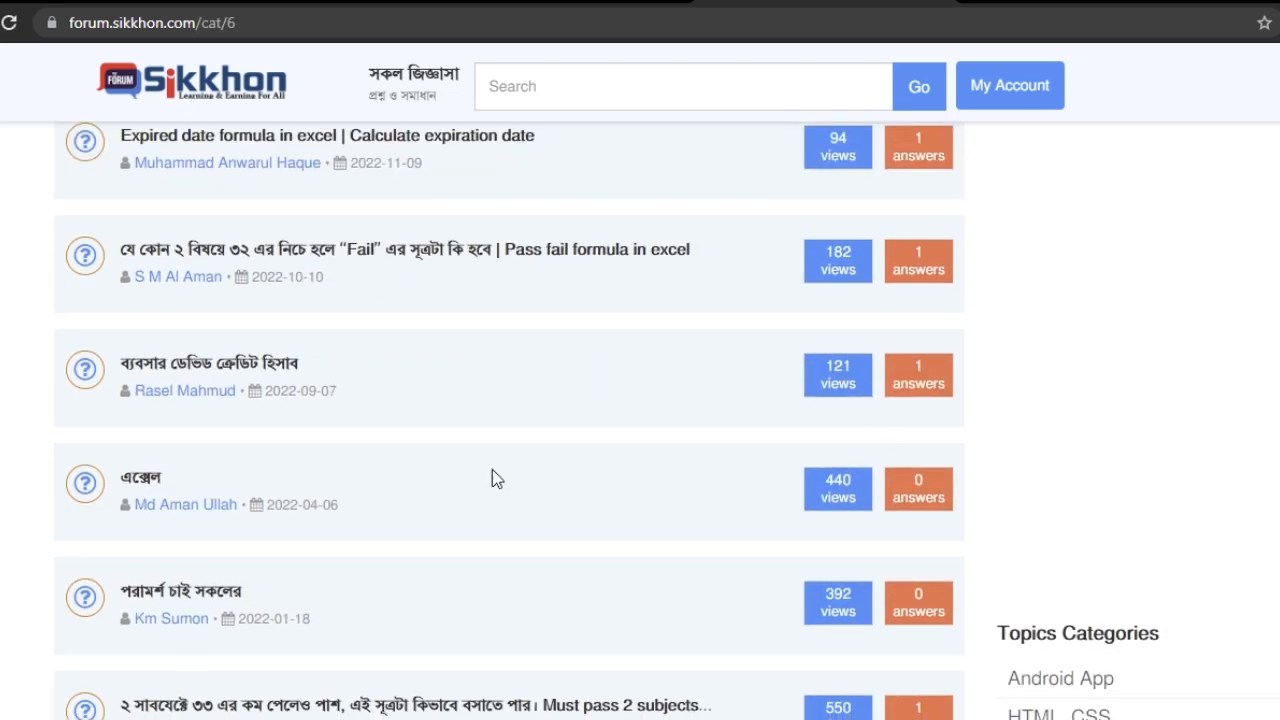
click(558, 254)
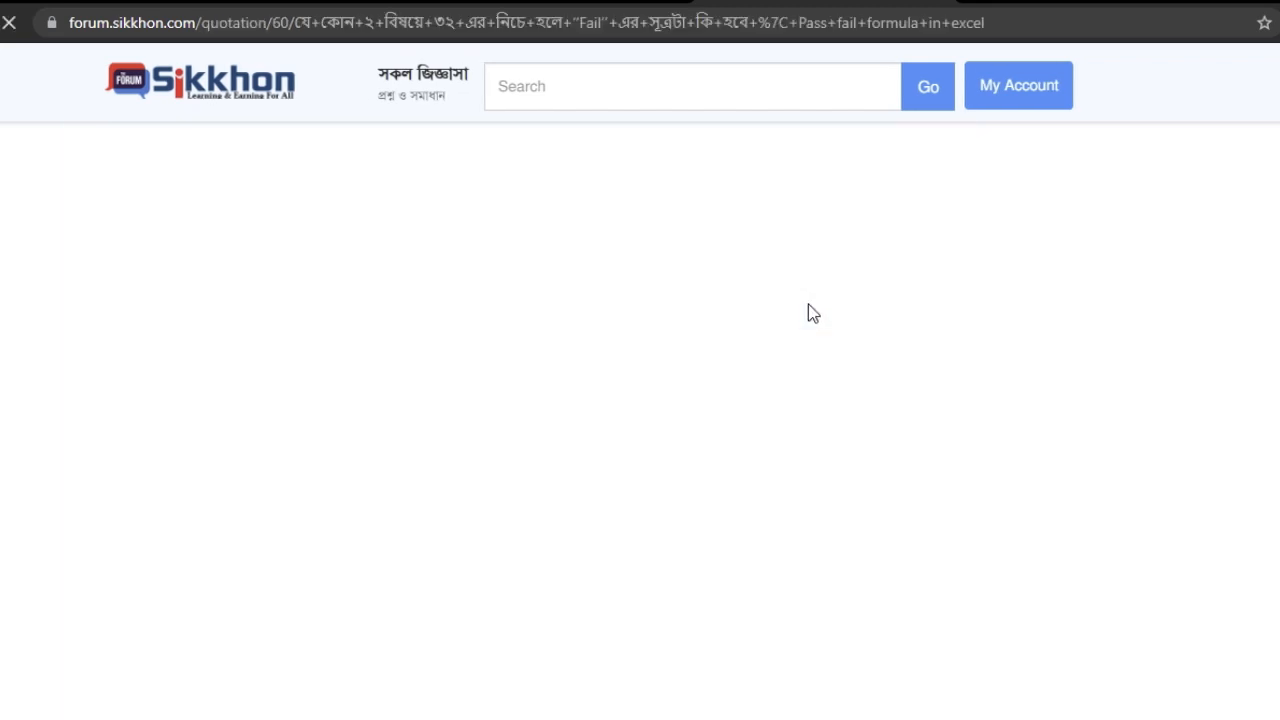
scroll(772, 548, down, 10)
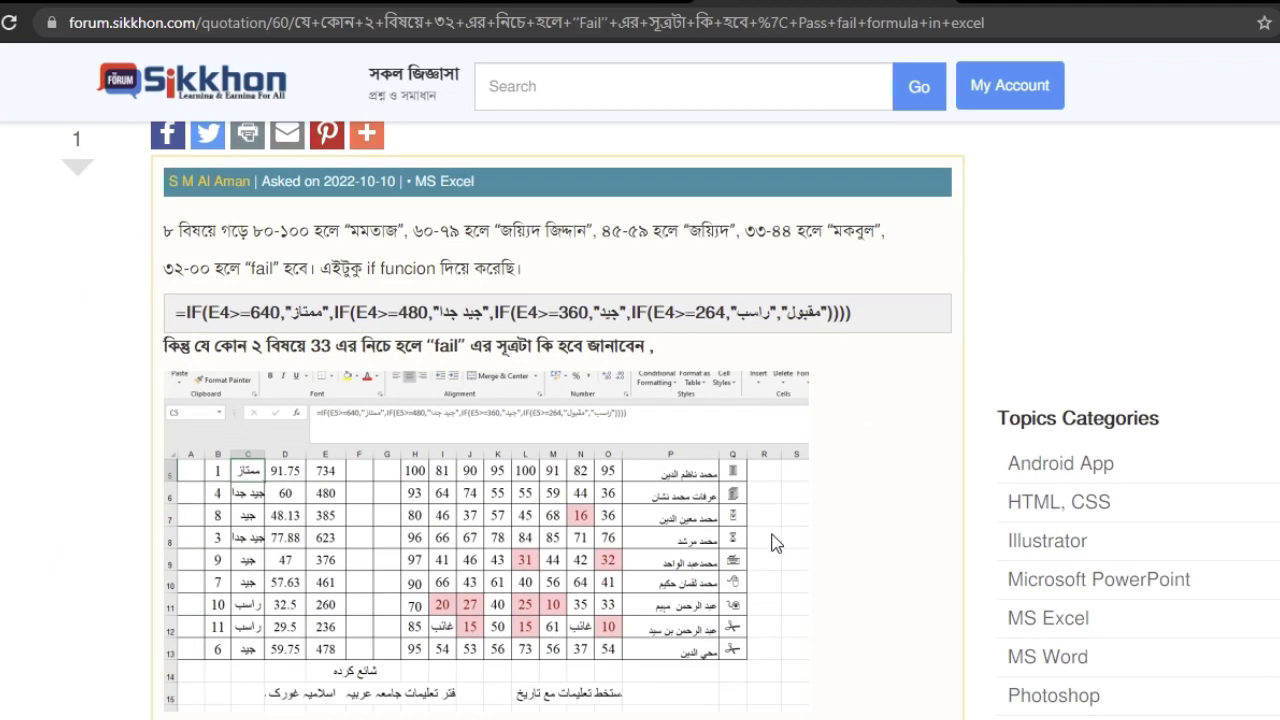
scroll(776, 535, up, 10)
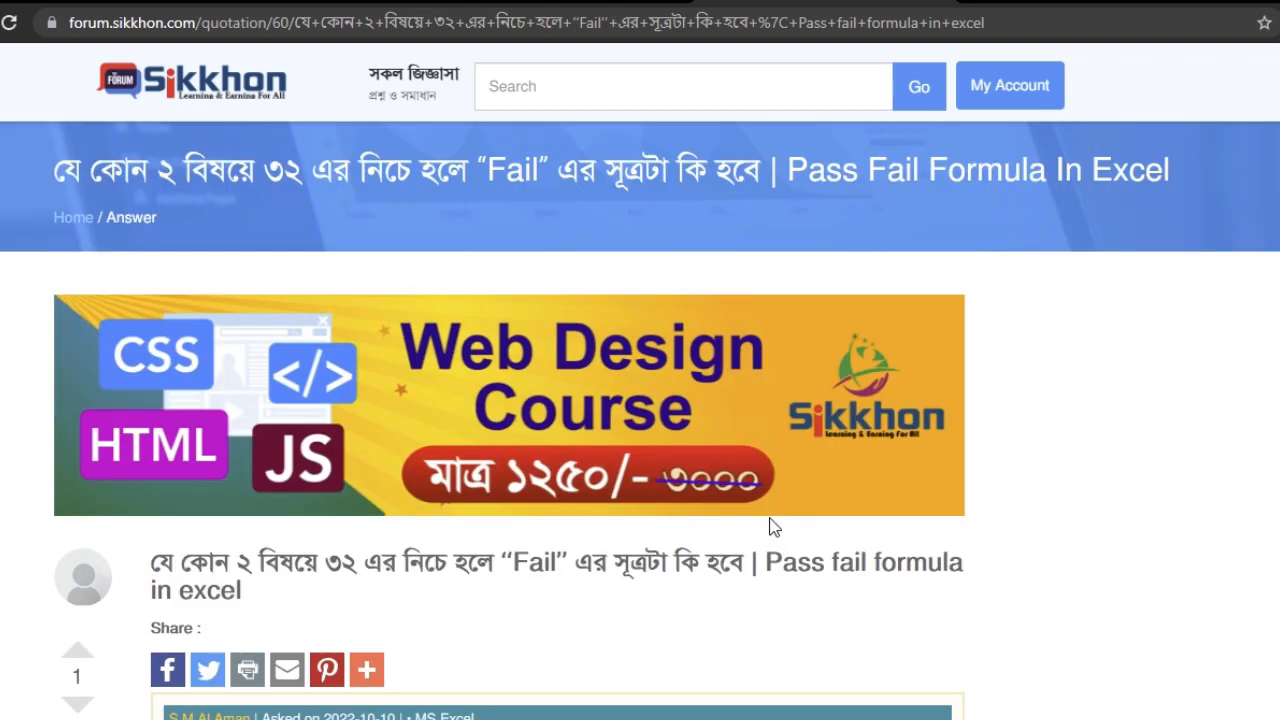
- Open the new question form from the account dashboard, review its fields and return to the forum home page
click(1005, 94)
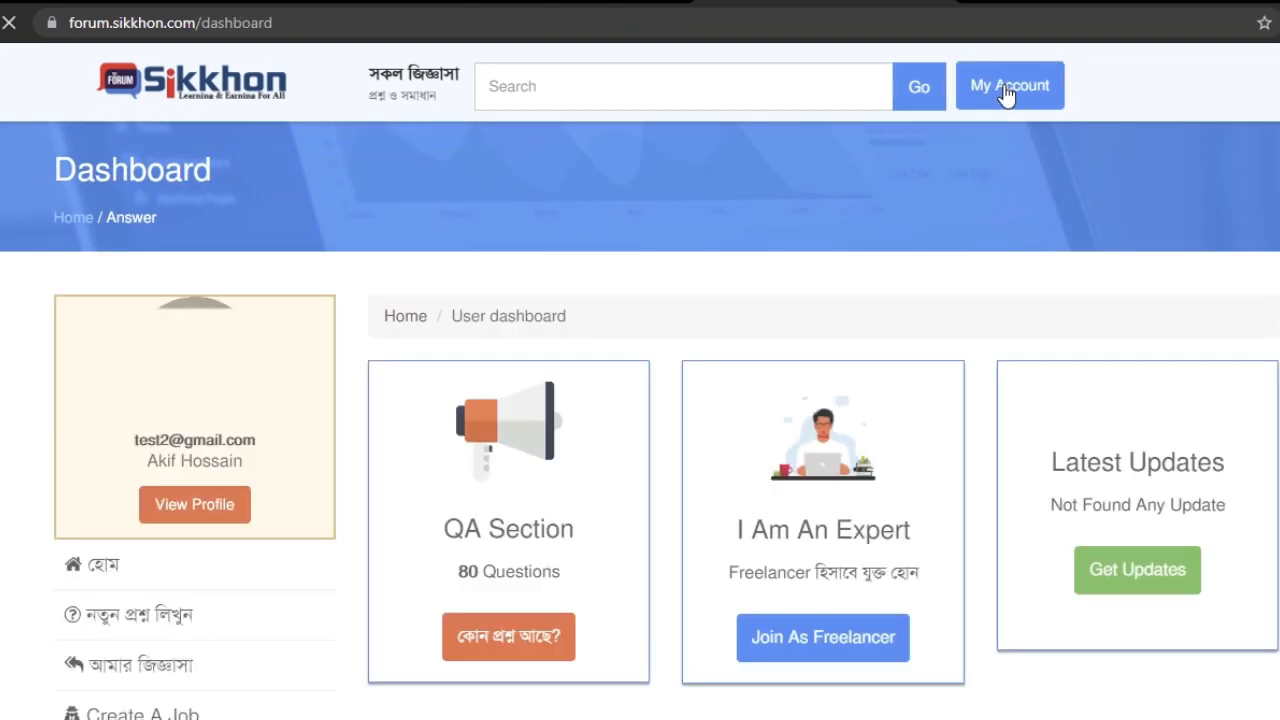
click(120, 625)
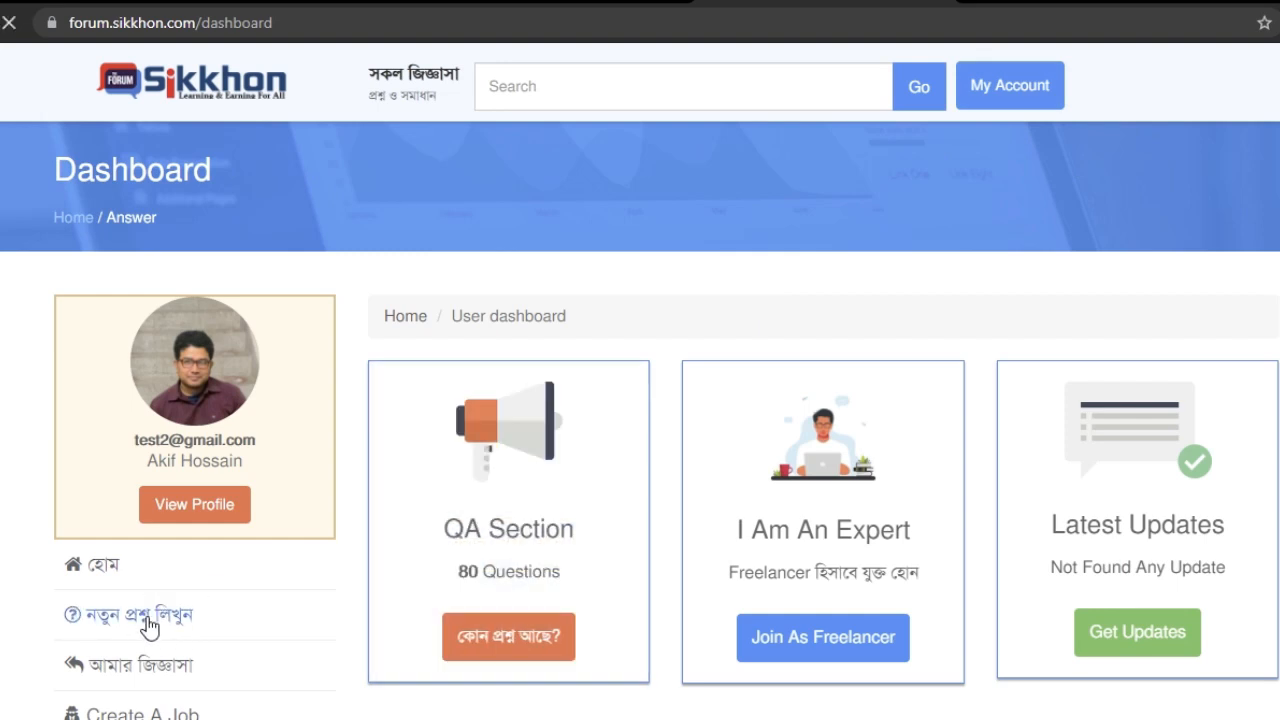
scroll(745, 386, down, 3)
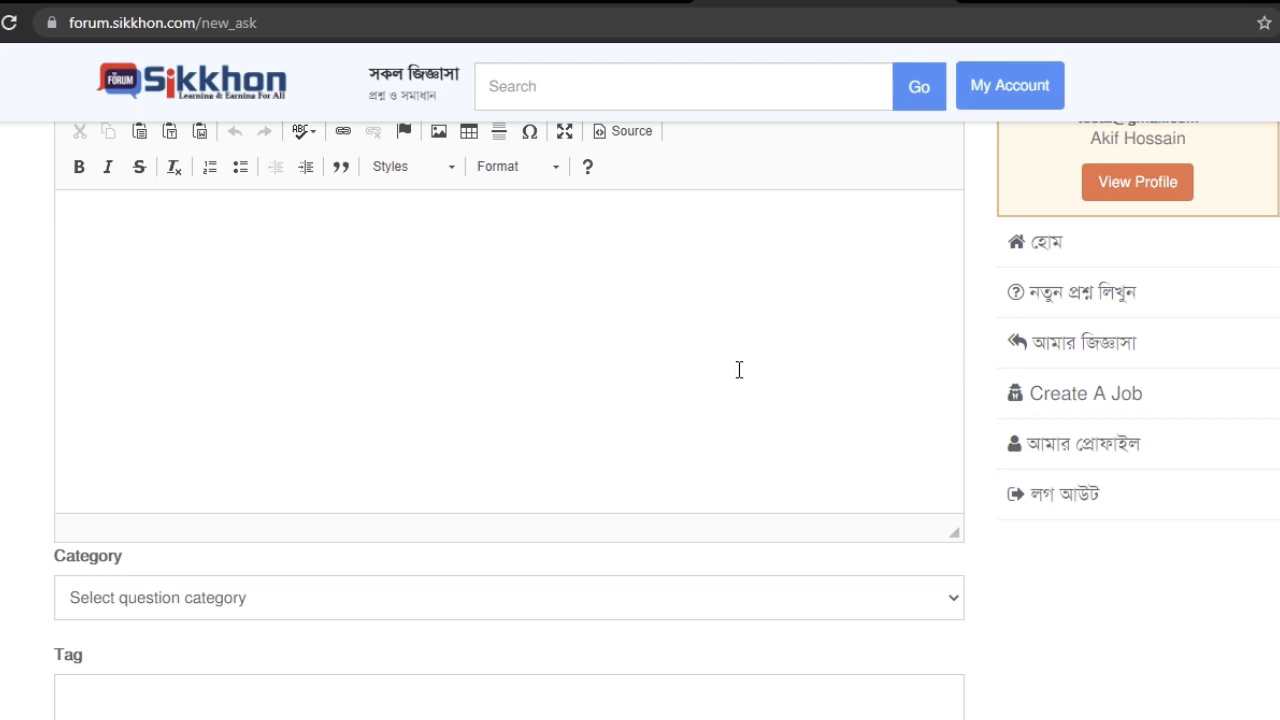
scroll(735, 375, up, 3)
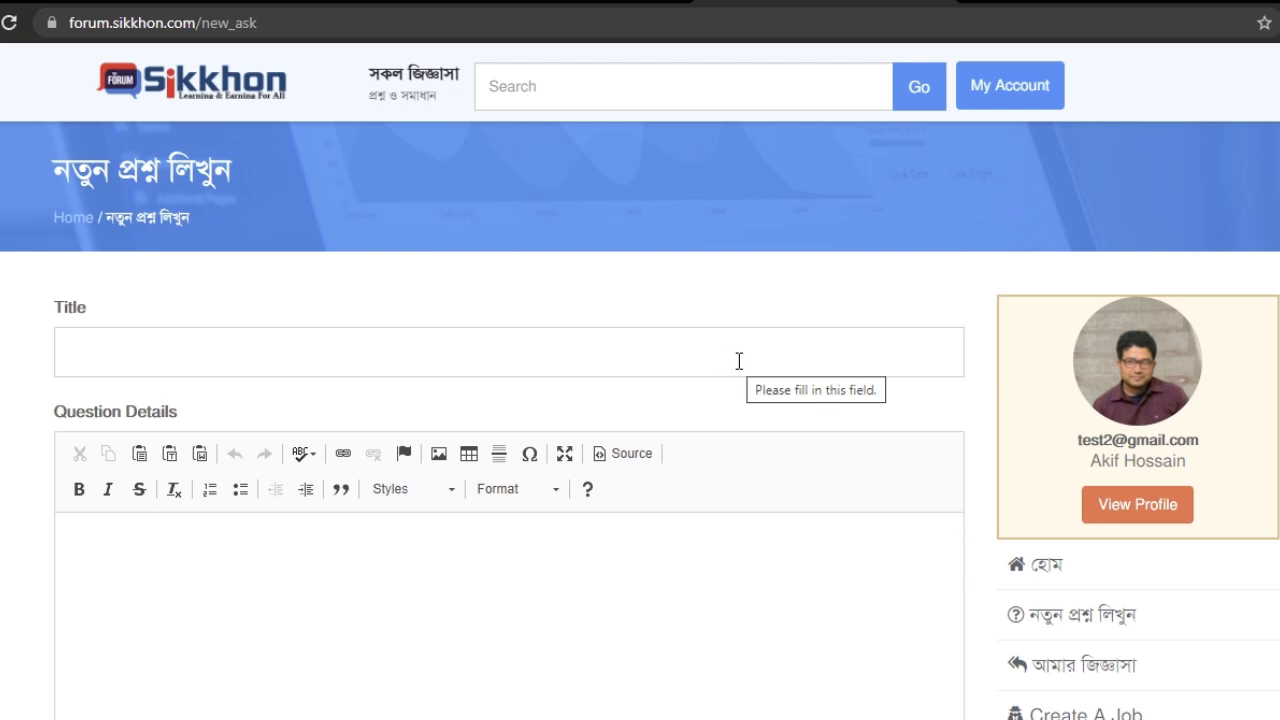
click(200, 85)
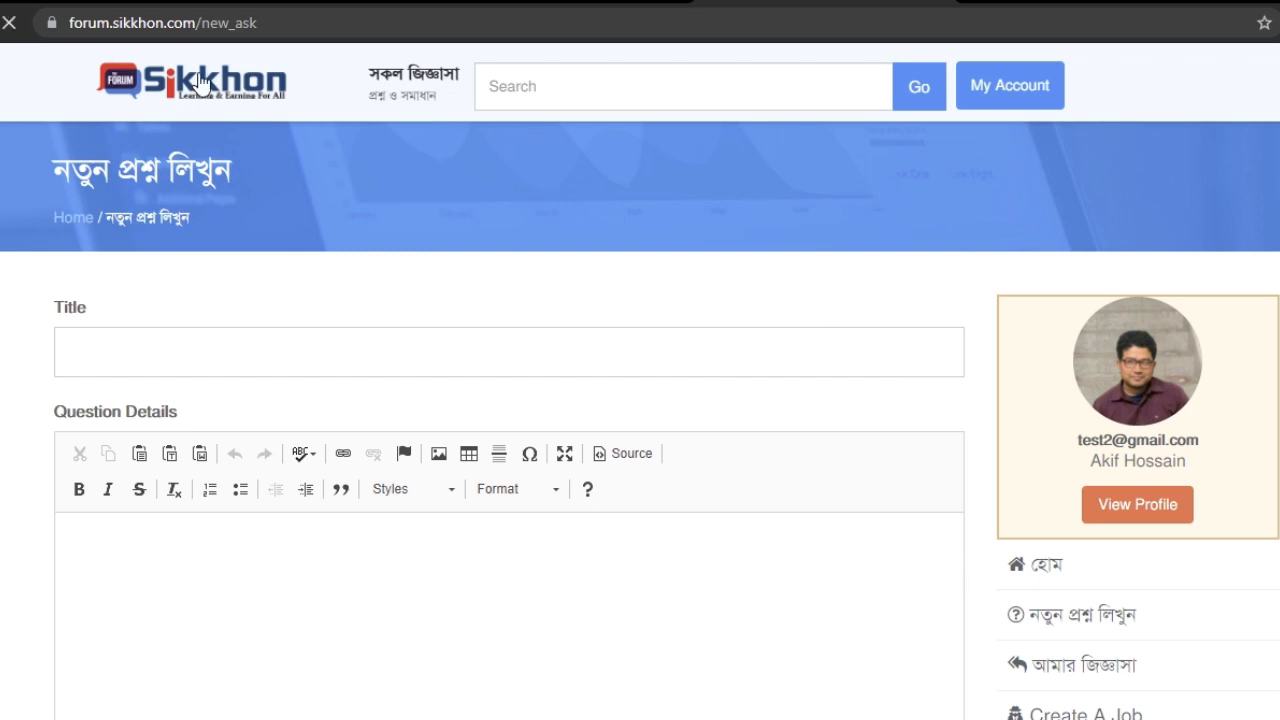